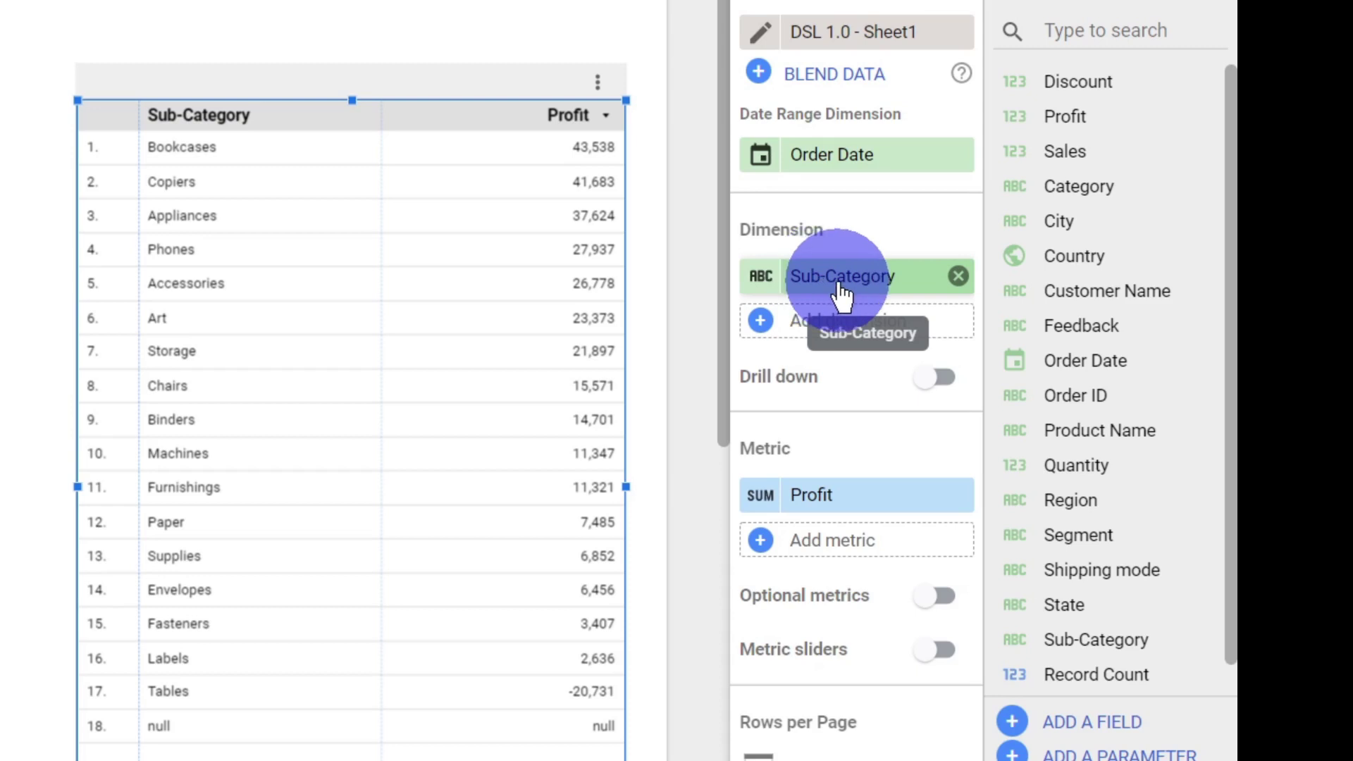
# Swap the Sub-Category dimension for Order Date and widen the Order Date column to show full dates.
pyautogui.click(958, 276)
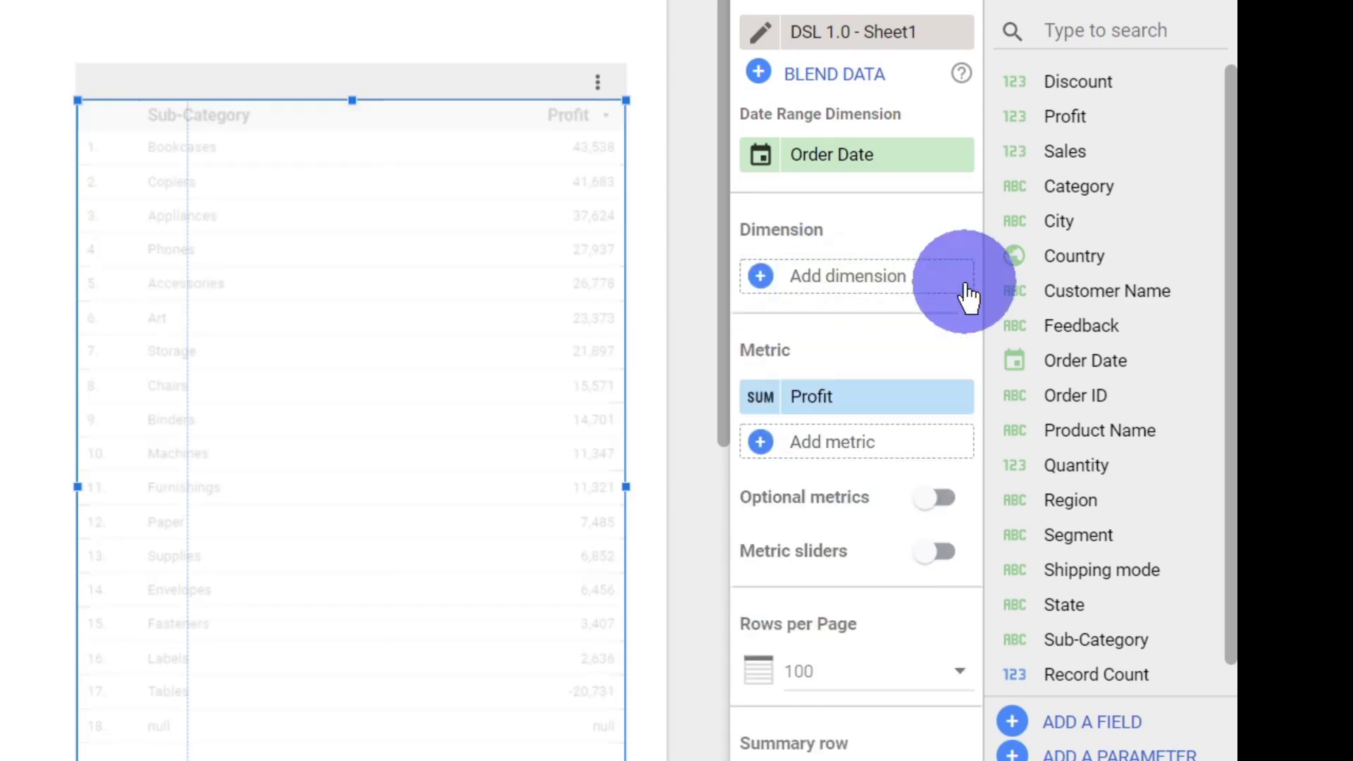
pyautogui.click(1072, 36)
pyautogui.write('order')
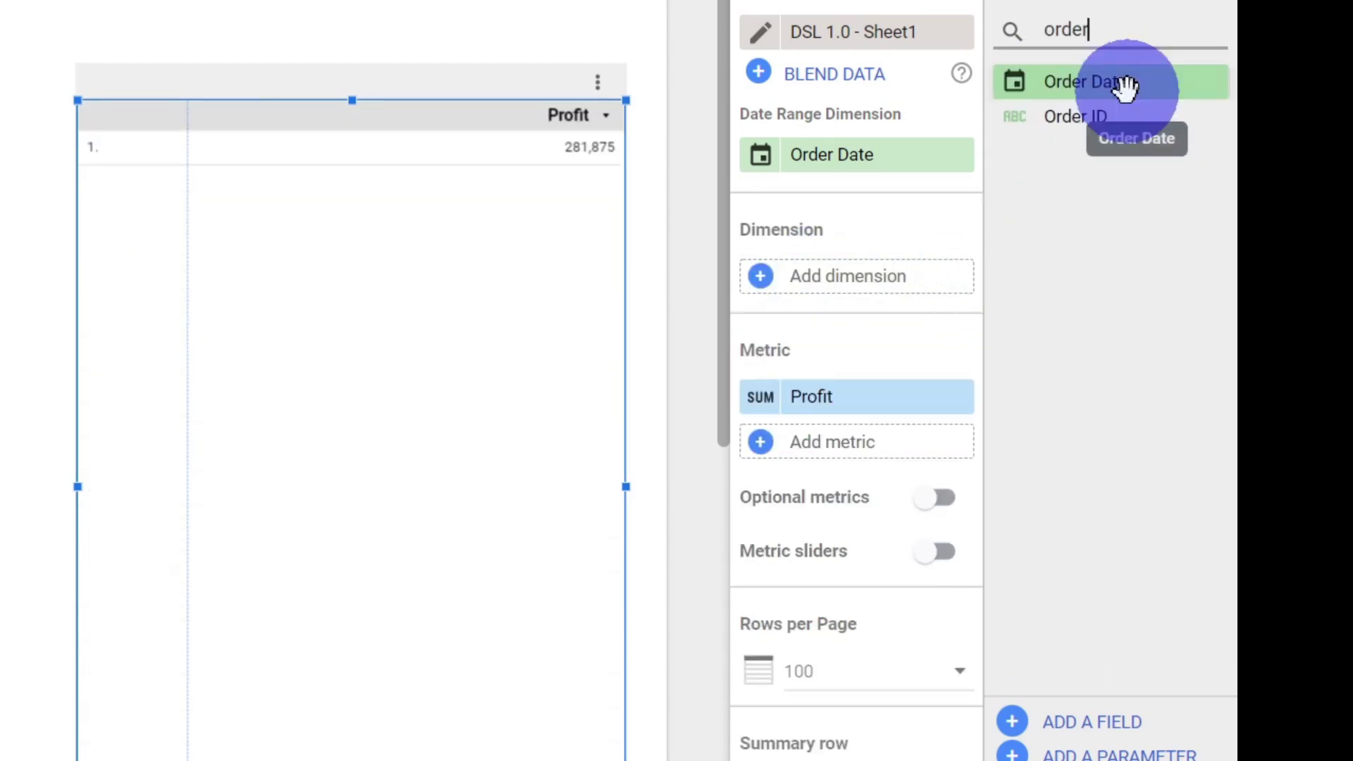
pyautogui.moveTo(1125, 86); pyautogui.dragTo(897, 298)
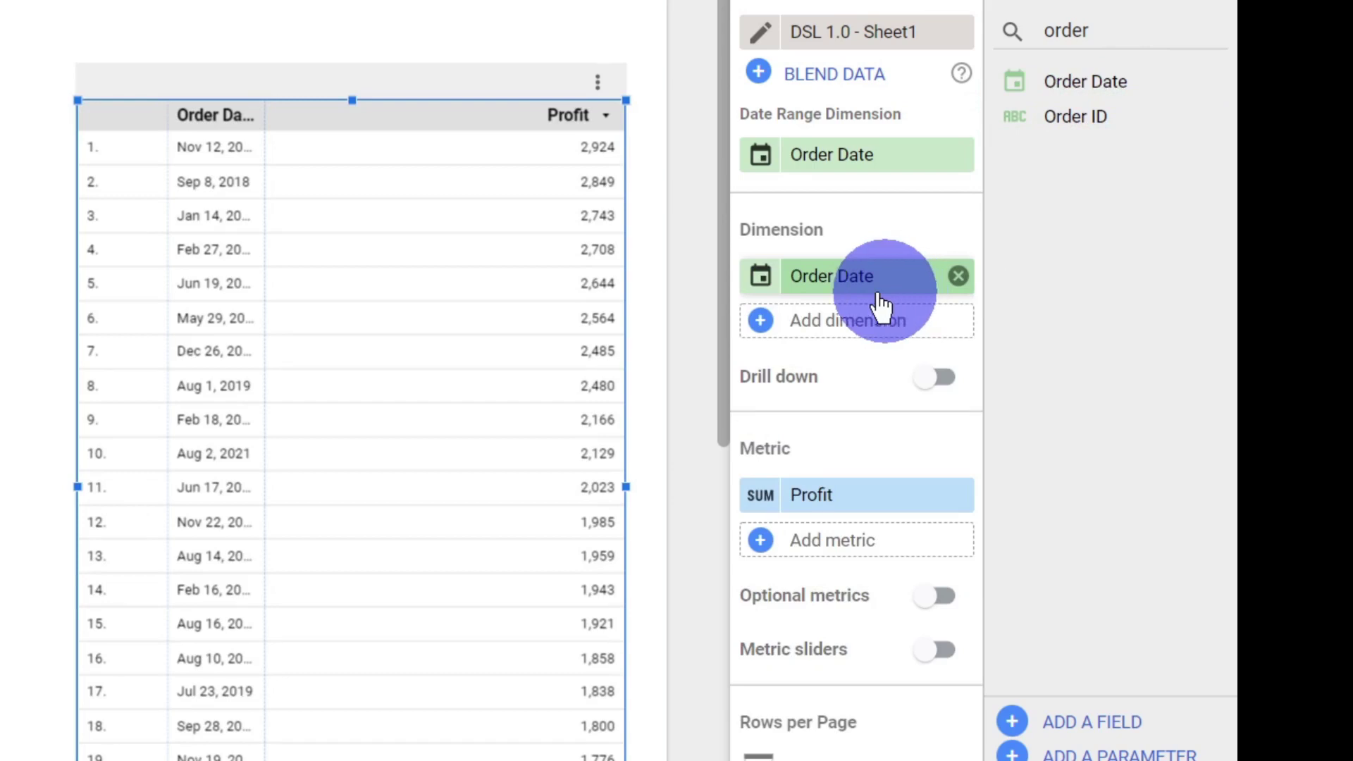
pyautogui.moveTo(265, 121); pyautogui.dragTo(334, 117)
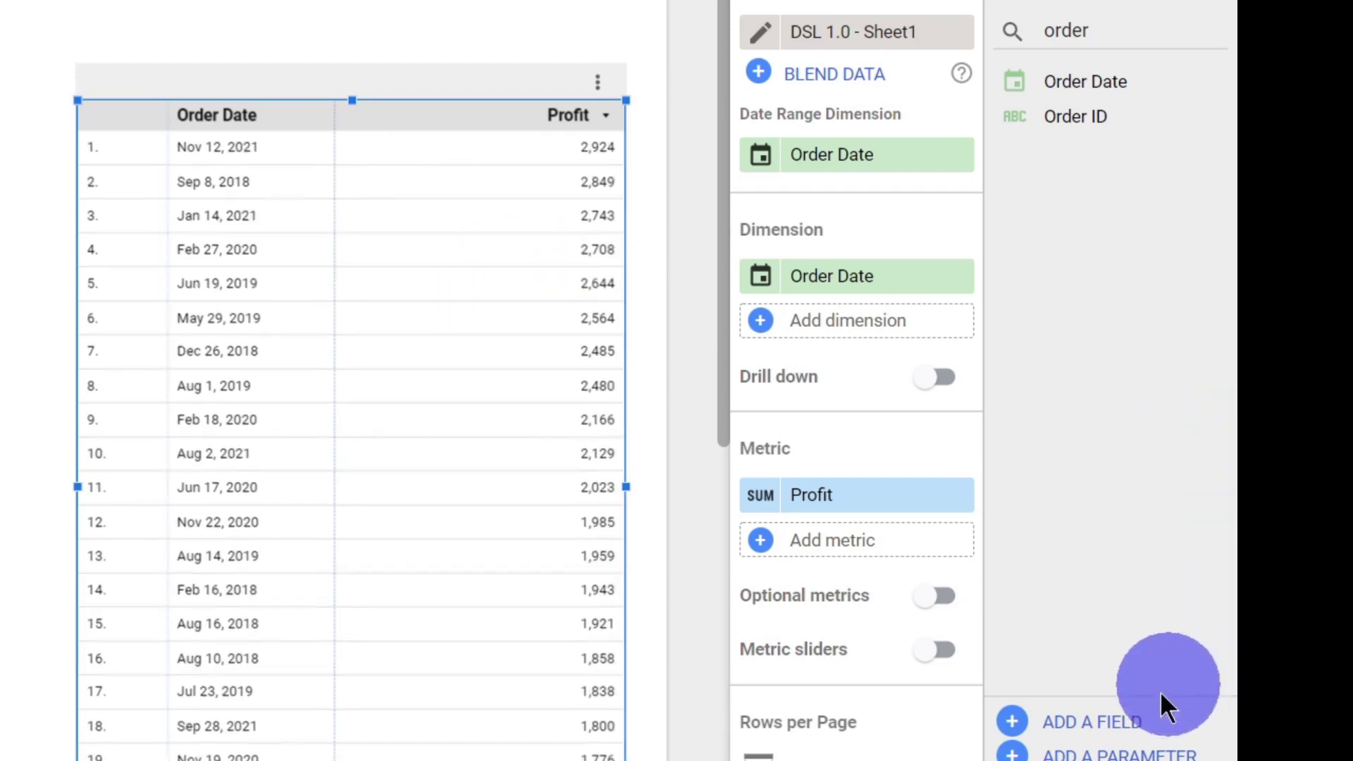
# Add a calculated field 'Month wise' with formula MONTH(Order Date), save it, and close the editor.
pyautogui.click(1081, 722)
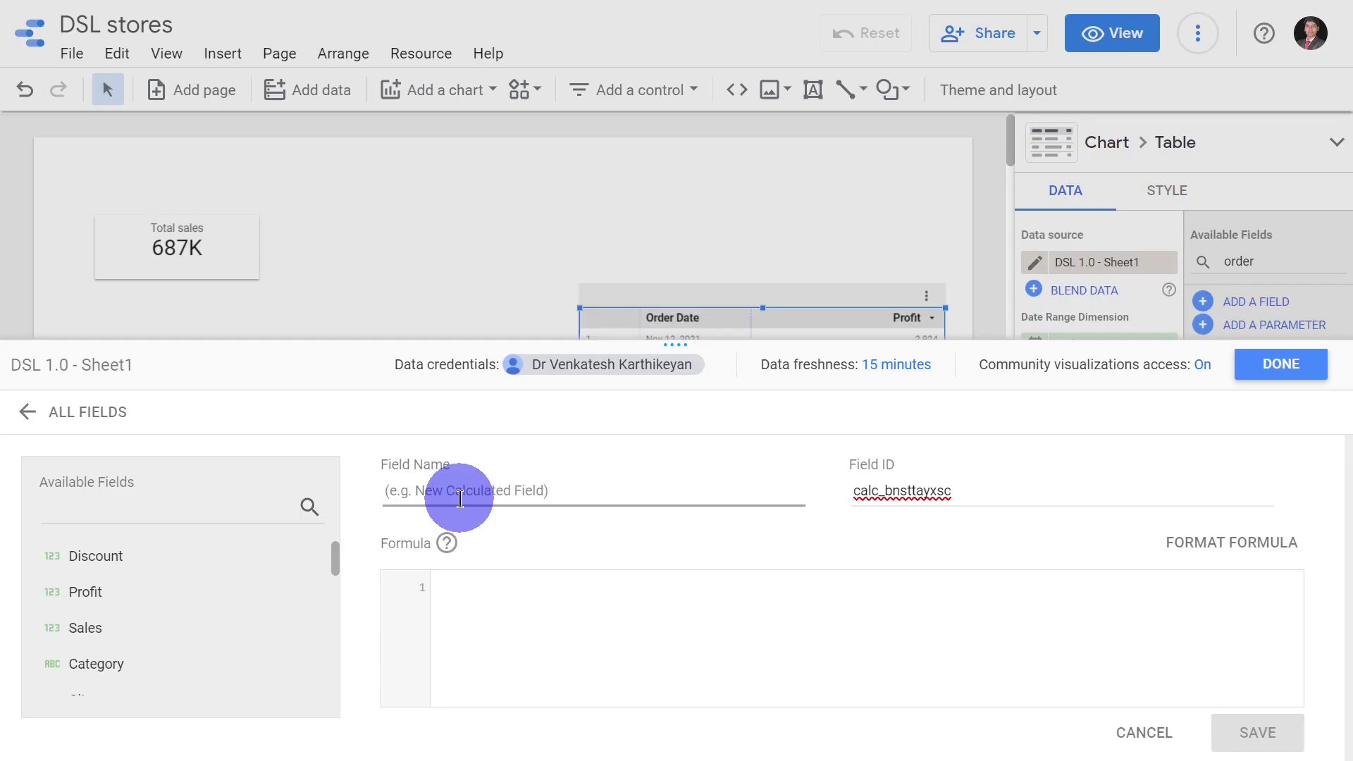
pyautogui.write('Monht')
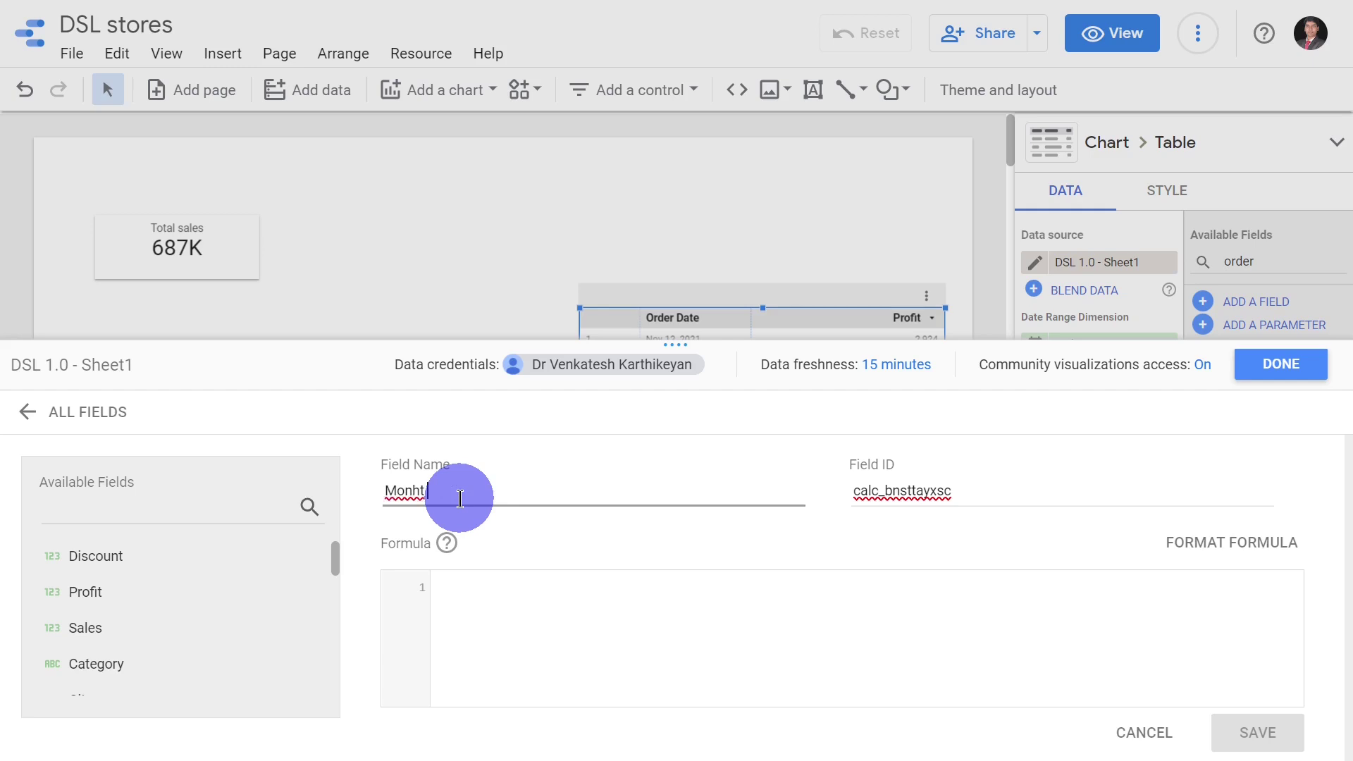
pyautogui.press('BackSpace')
pyautogui.press('BackSpace')
pyautogui.click(485, 590)
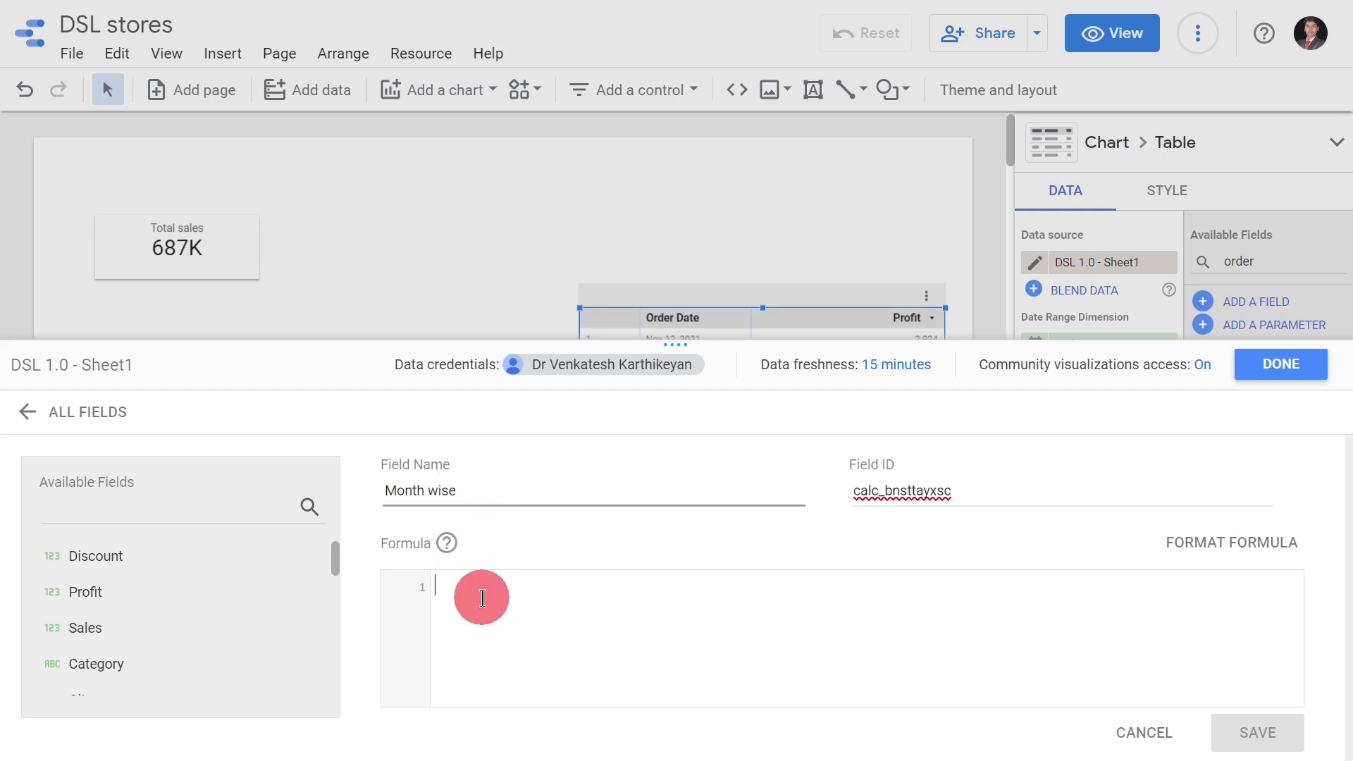
pyautogui.write('month')
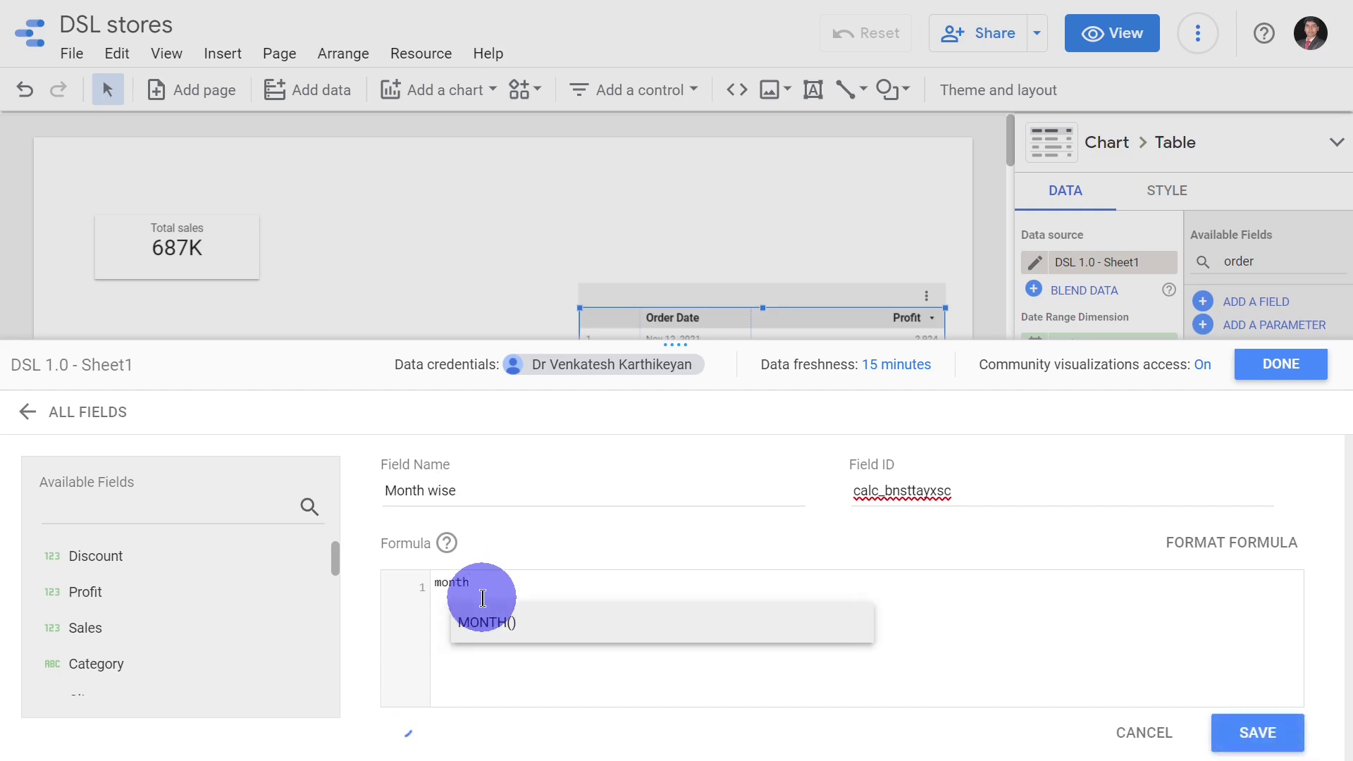
pyautogui.press('Return')
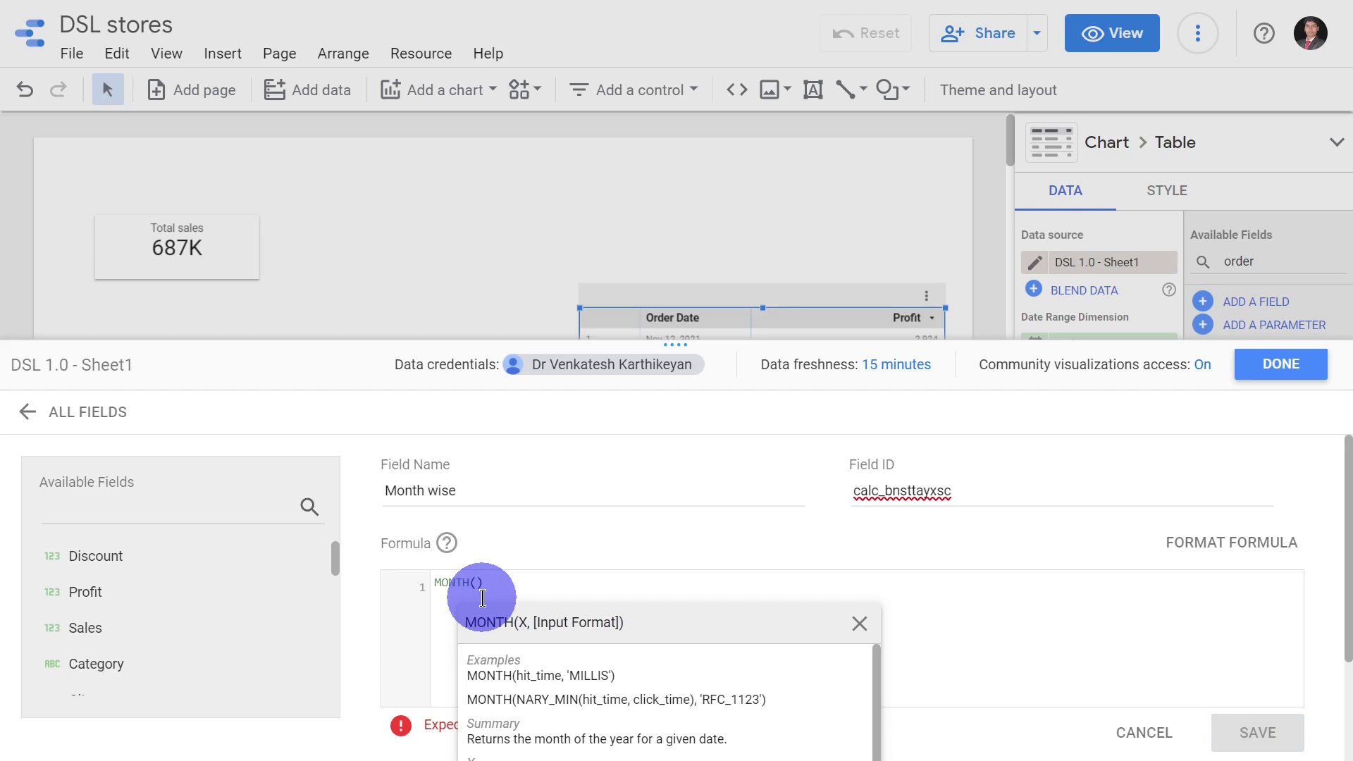
pyautogui.write('order')
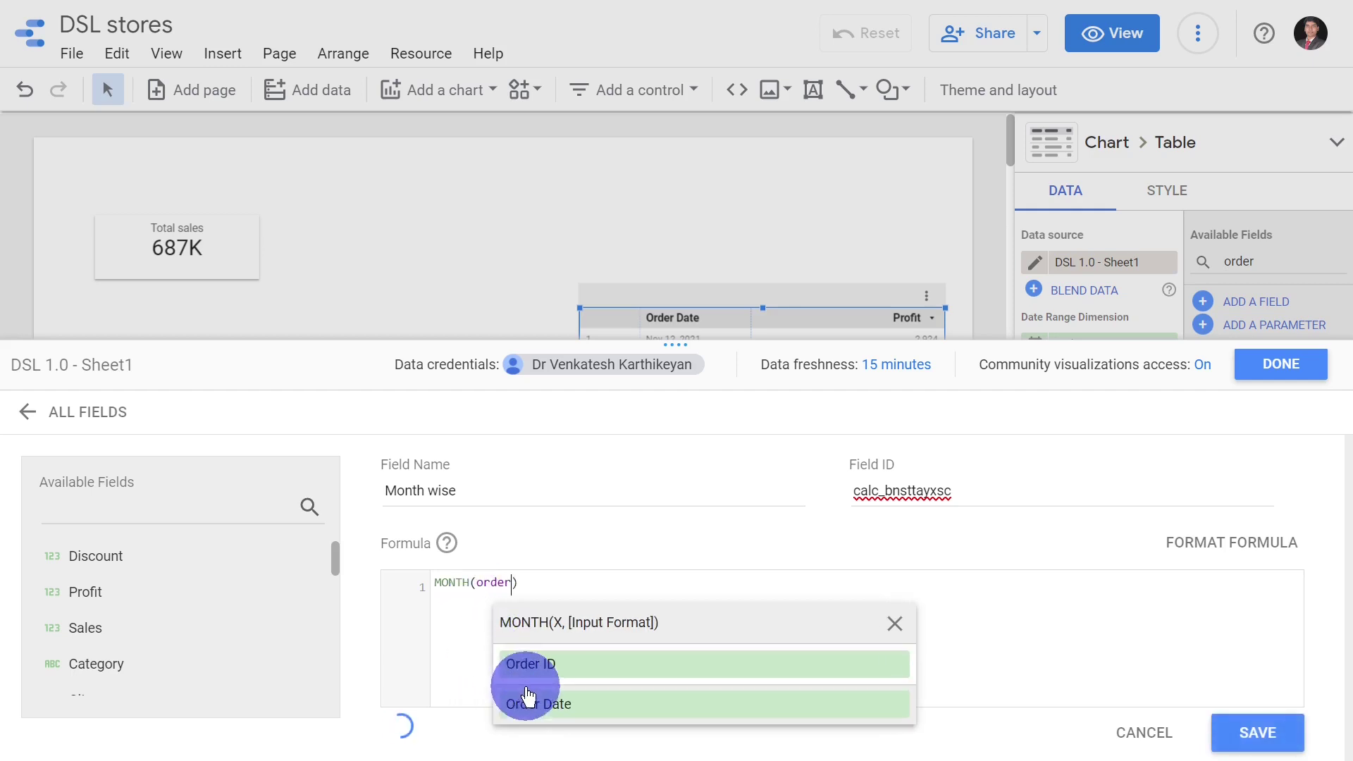
pyautogui.click(527, 704)
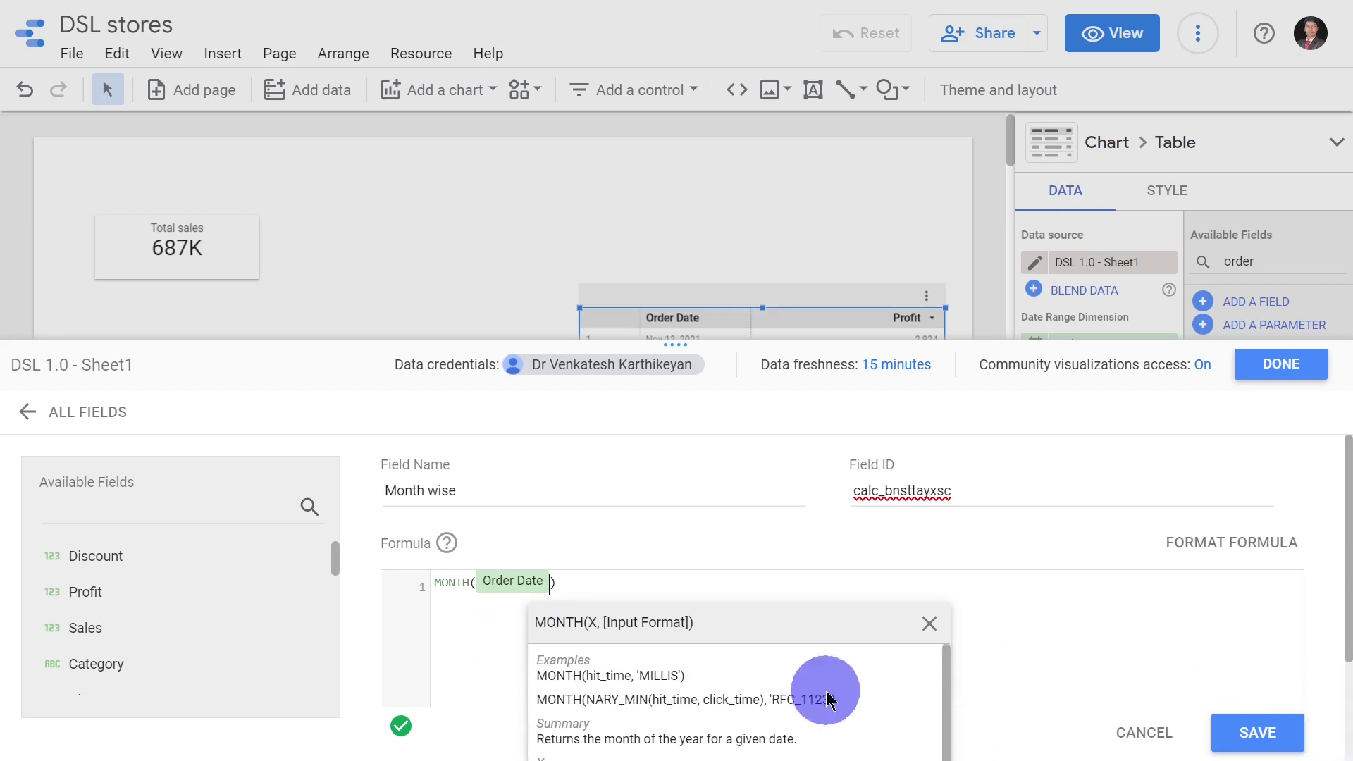
pyautogui.moveTo(401, 736)
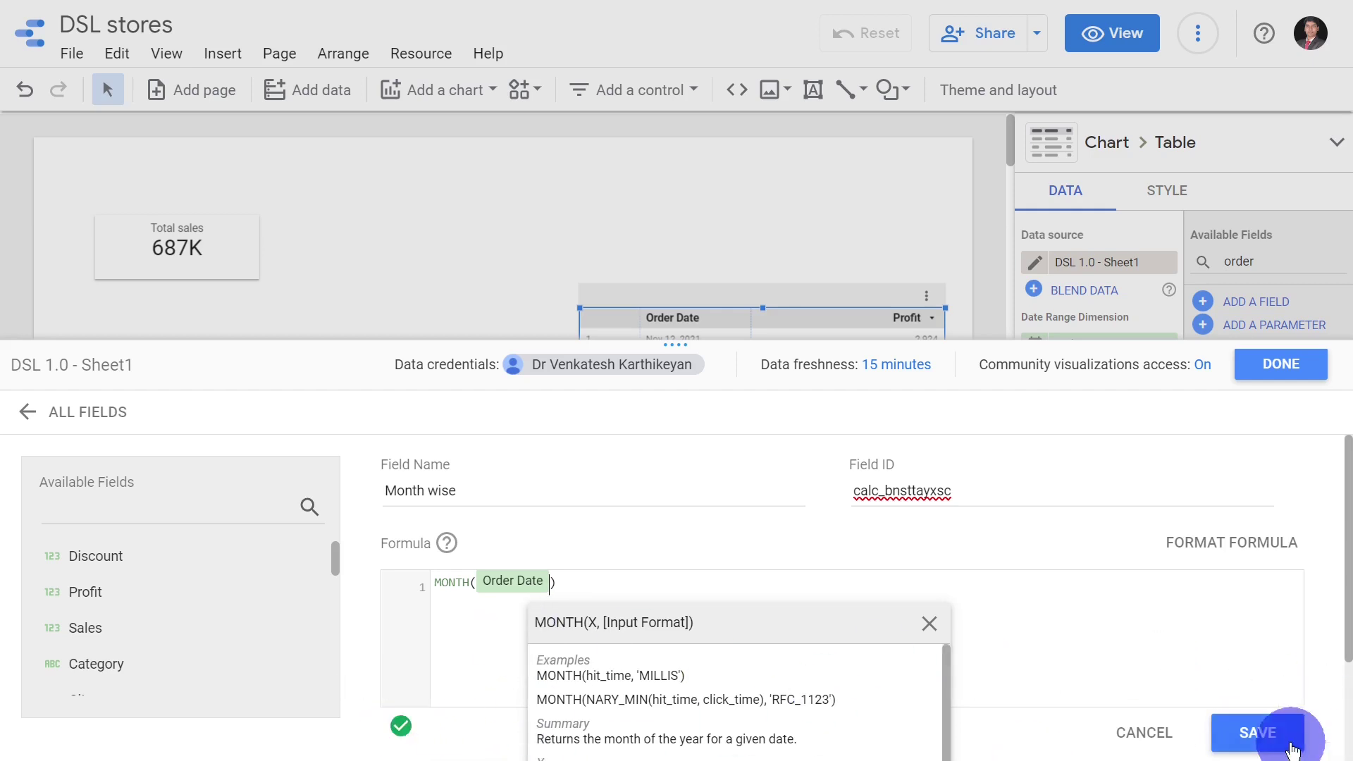
pyautogui.click(1265, 736)
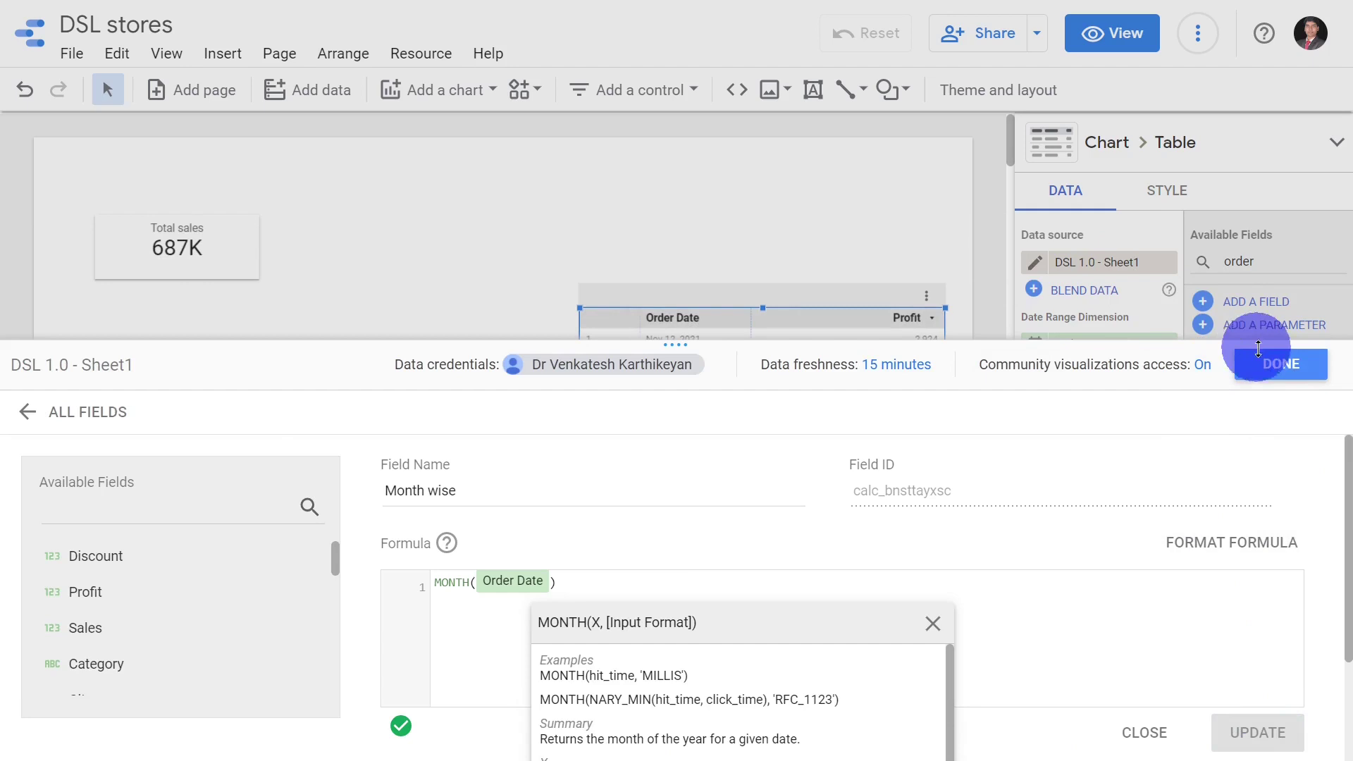
pyautogui.click(1283, 363)
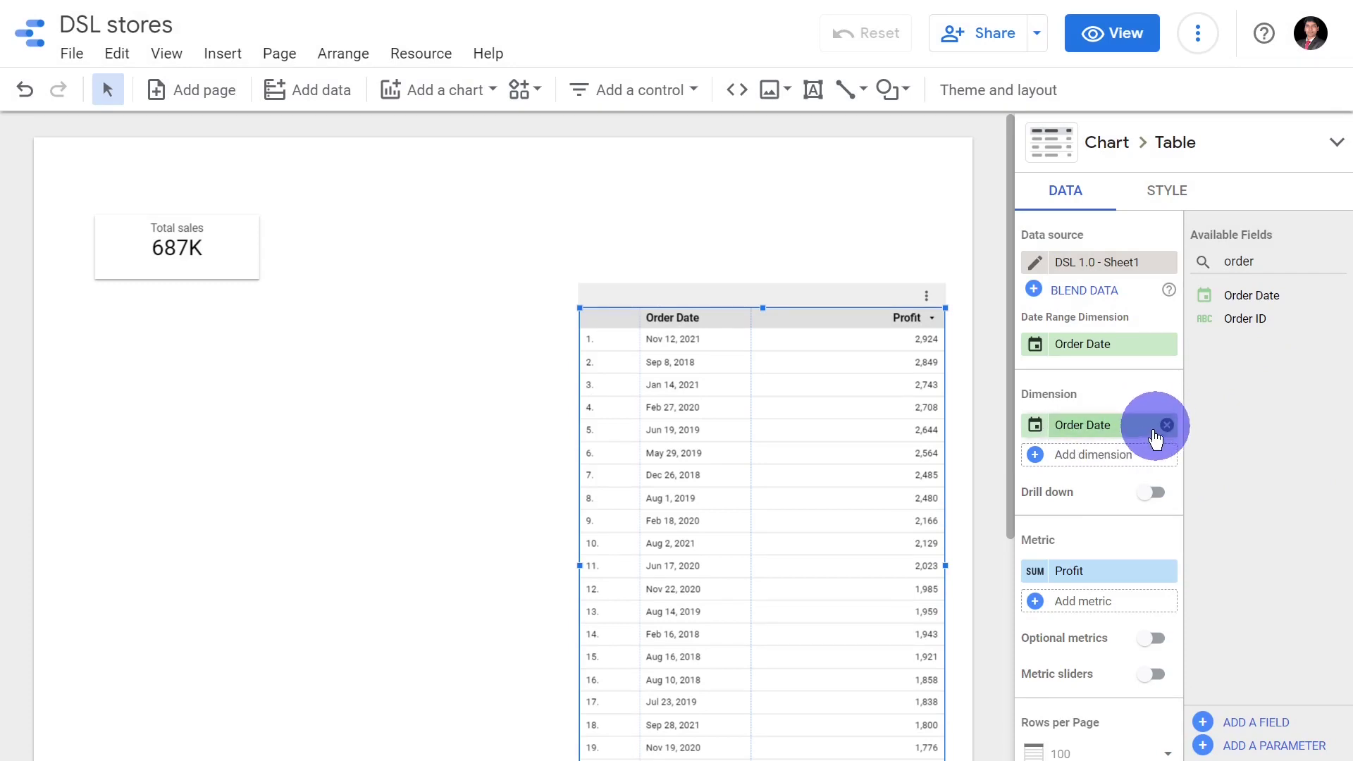
# Make Month wise the table dimension, showing monthly Profit totals with August highest at 38,210.
pyautogui.click(1110, 426)
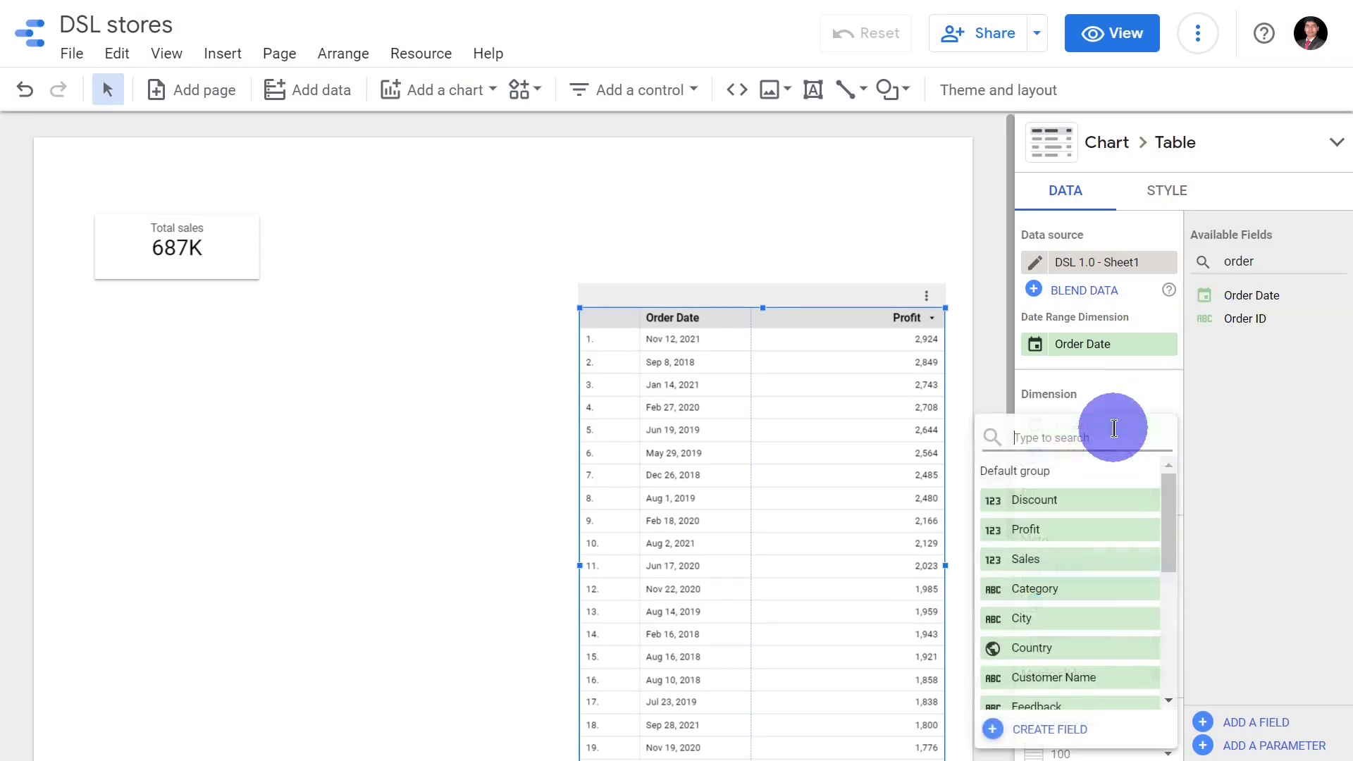
pyautogui.scroll(-3, 1076, 539)
pyautogui.scroll(3, 1083, 569)
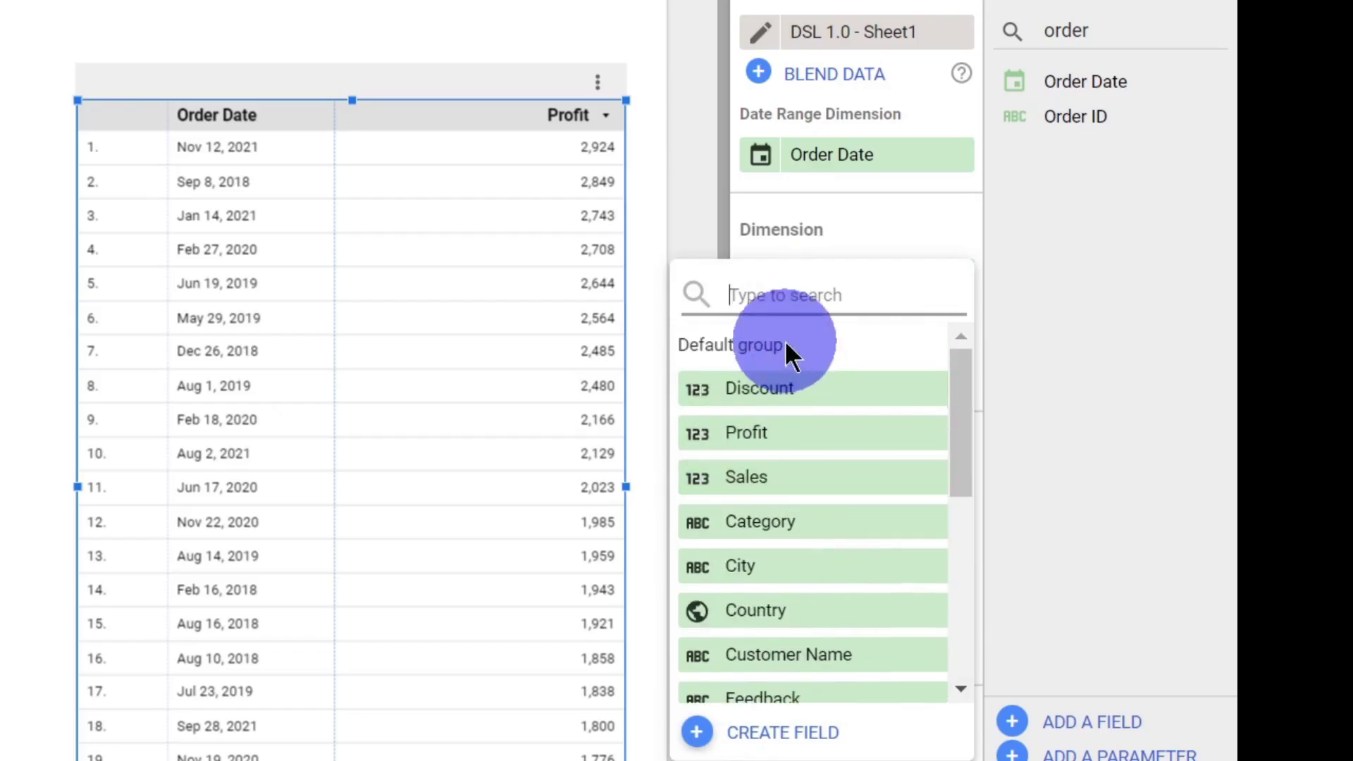
pyautogui.write('mon')
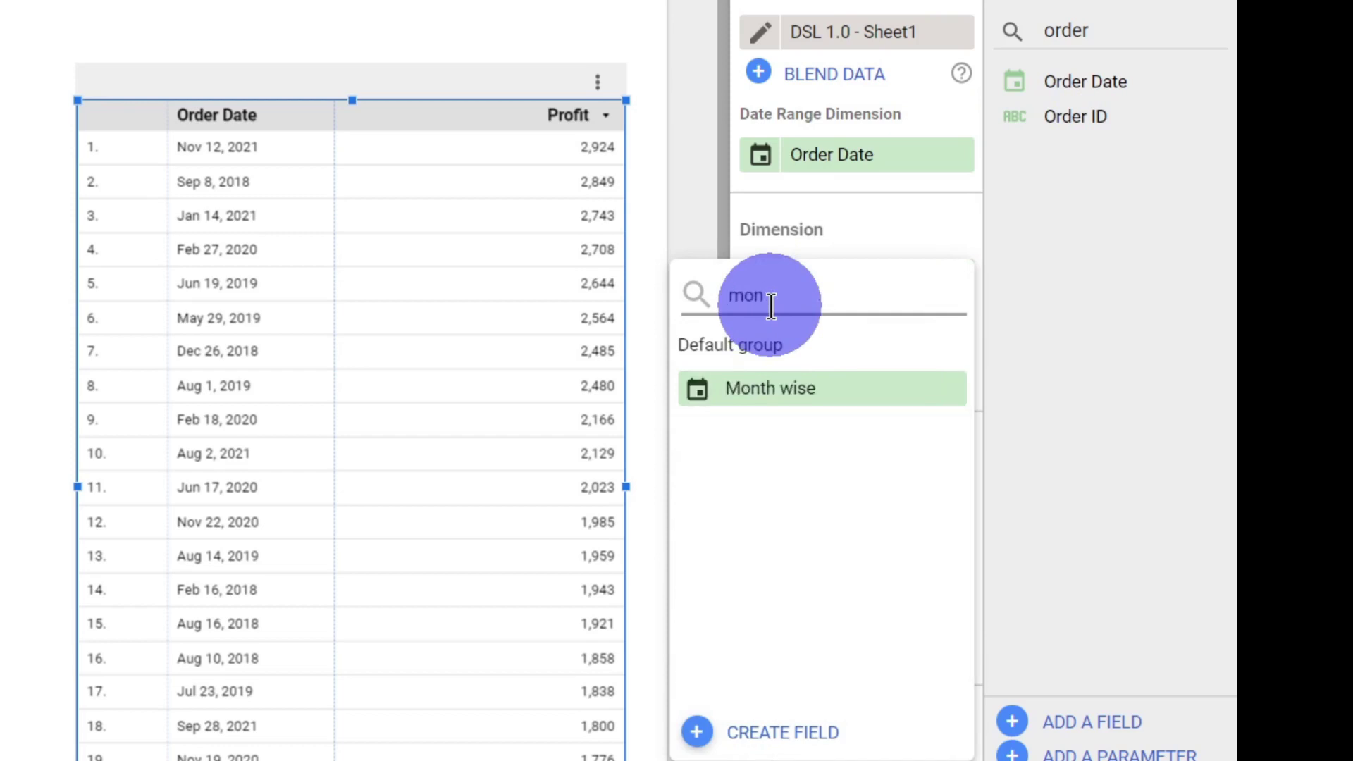
pyautogui.click(866, 390)
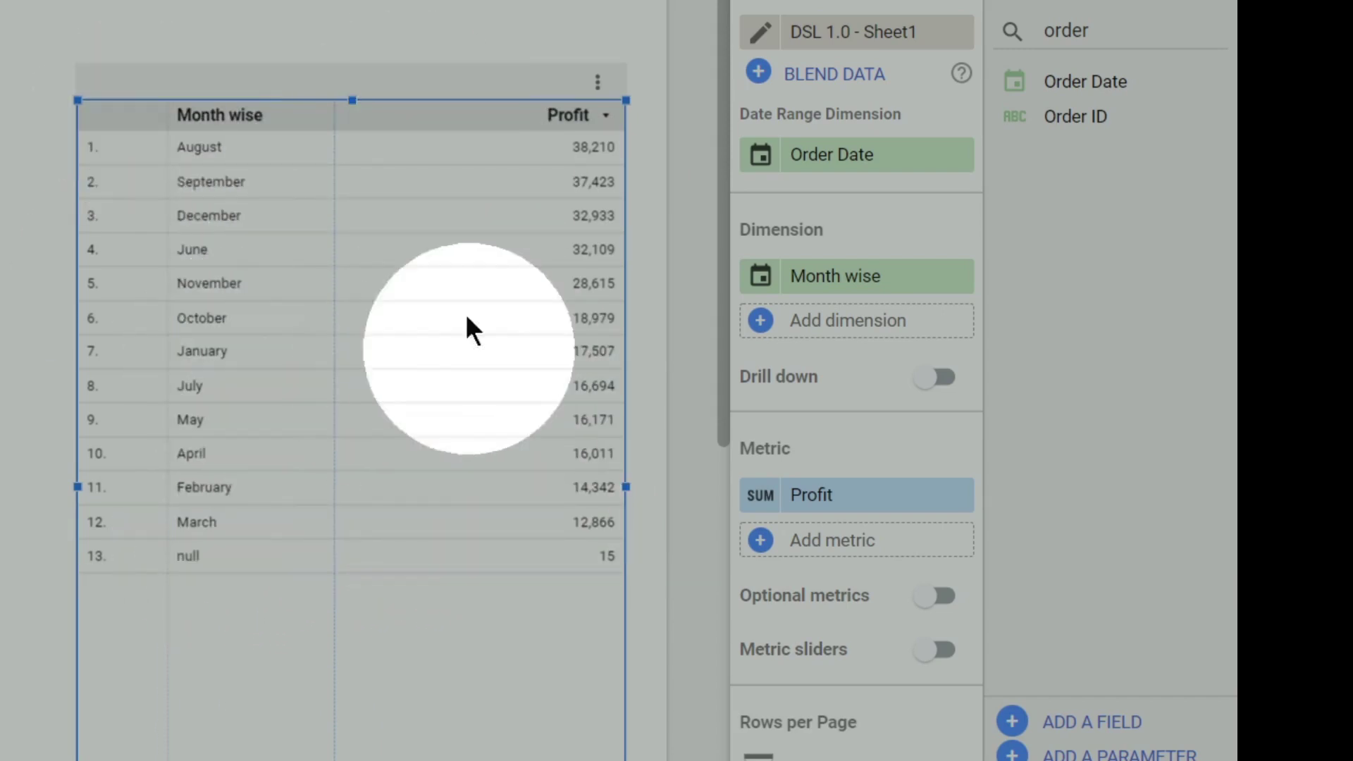
pyautogui.click(349, 230)
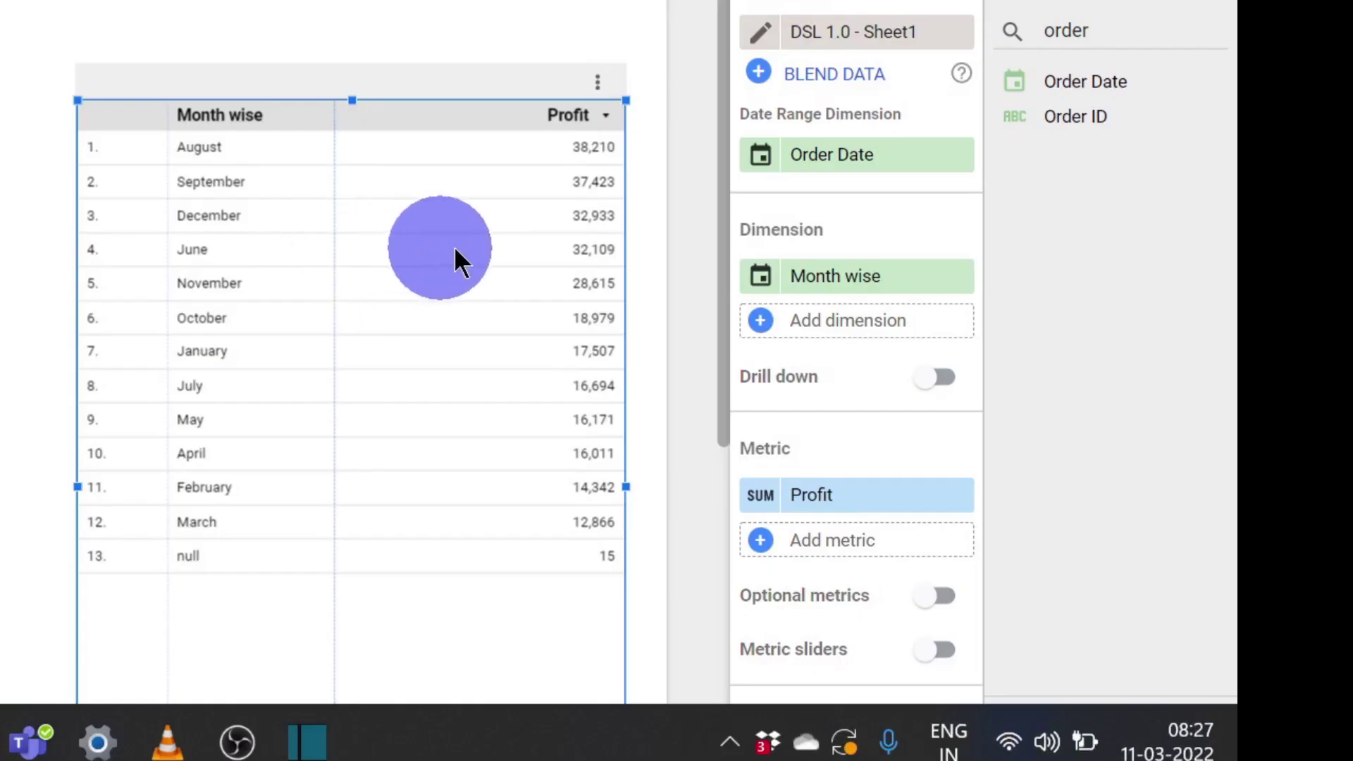
# Replace Month wise with Order Date as the dimension and widen its column to show full dates.
pyautogui.click(958, 277)
pyautogui.click(890, 279)
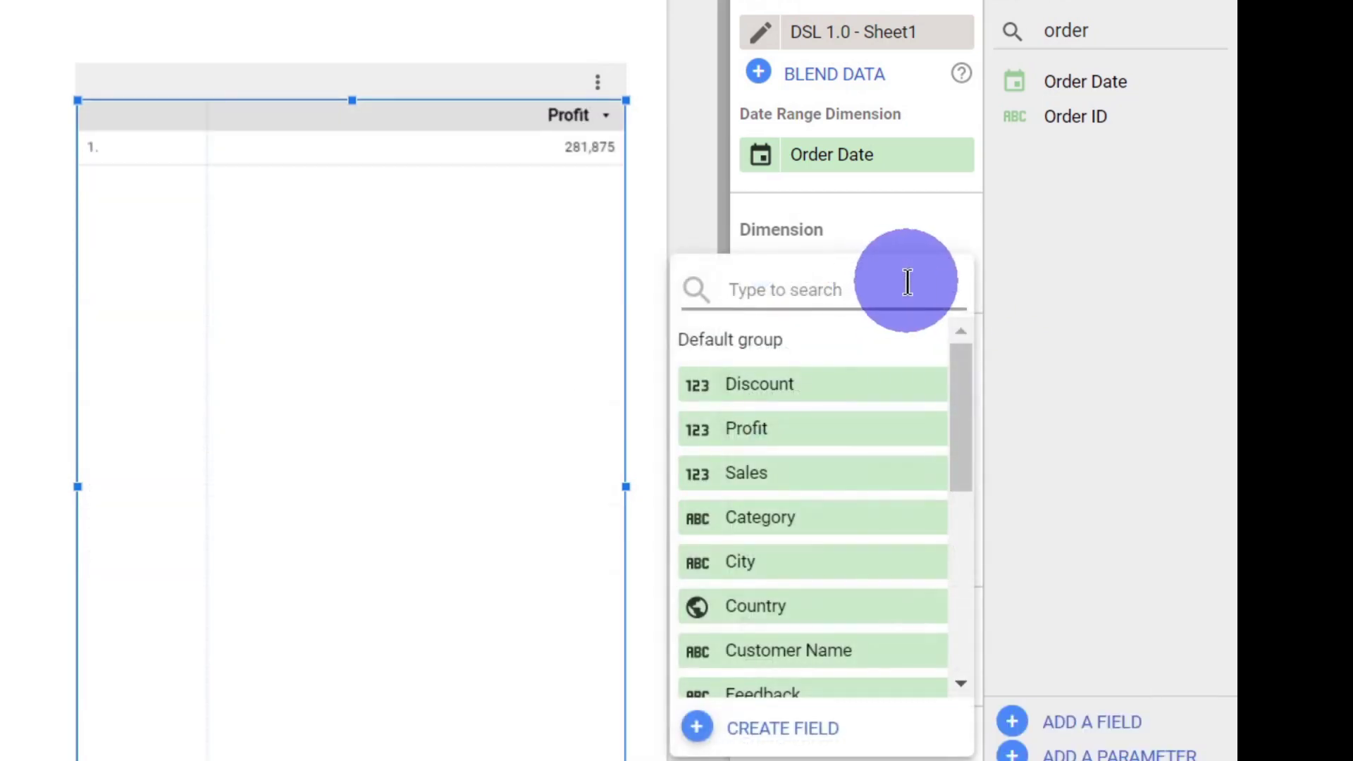
pyautogui.scroll(-6, 852, 383)
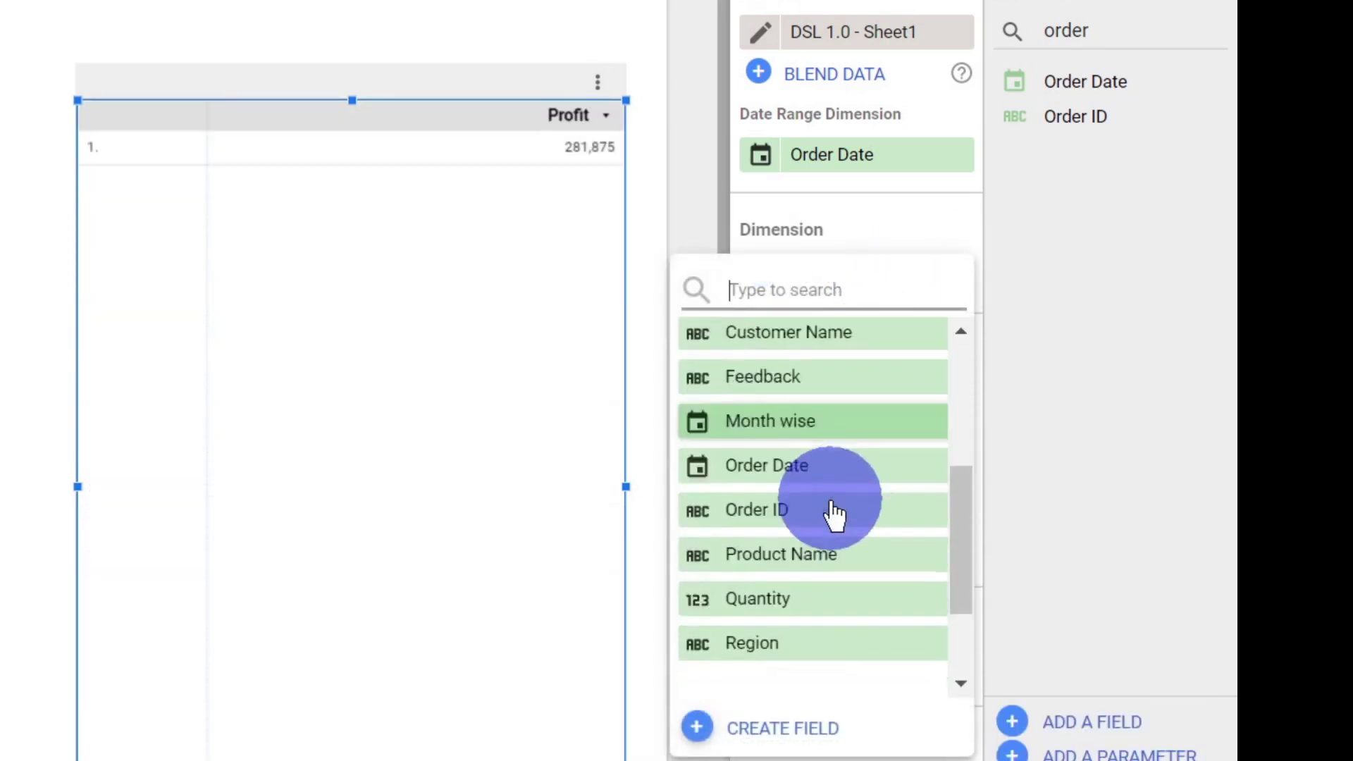
pyautogui.click(780, 304)
pyautogui.write('order')
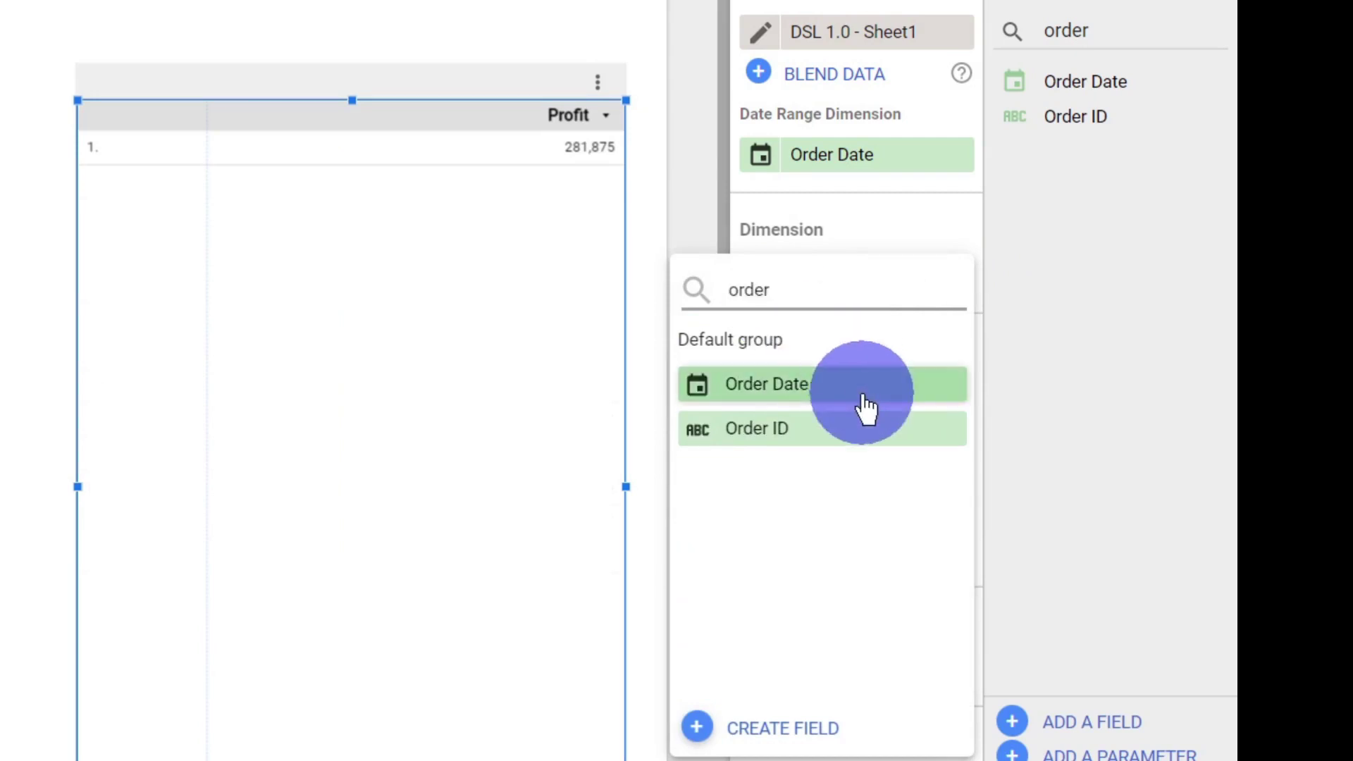
pyautogui.click(863, 396)
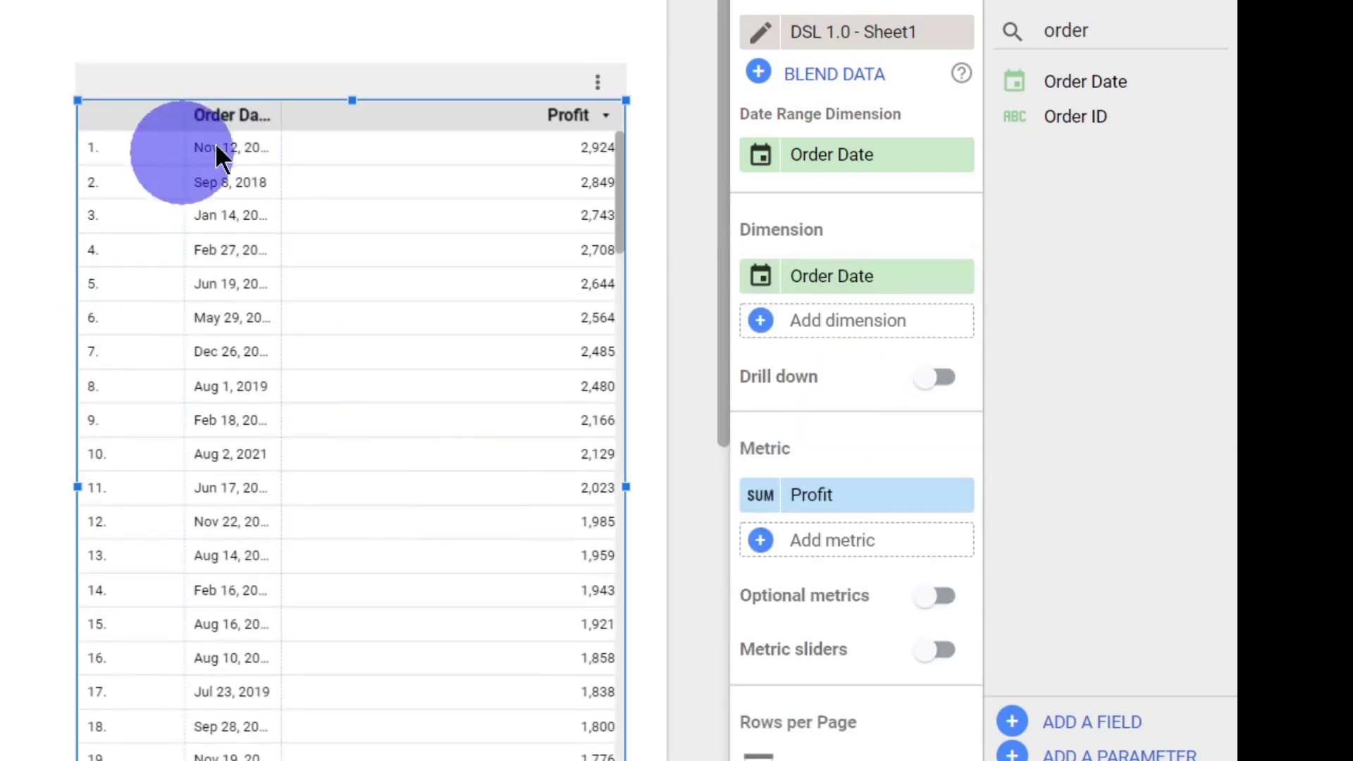
pyautogui.moveTo(280, 115); pyautogui.dragTo(400, 133)
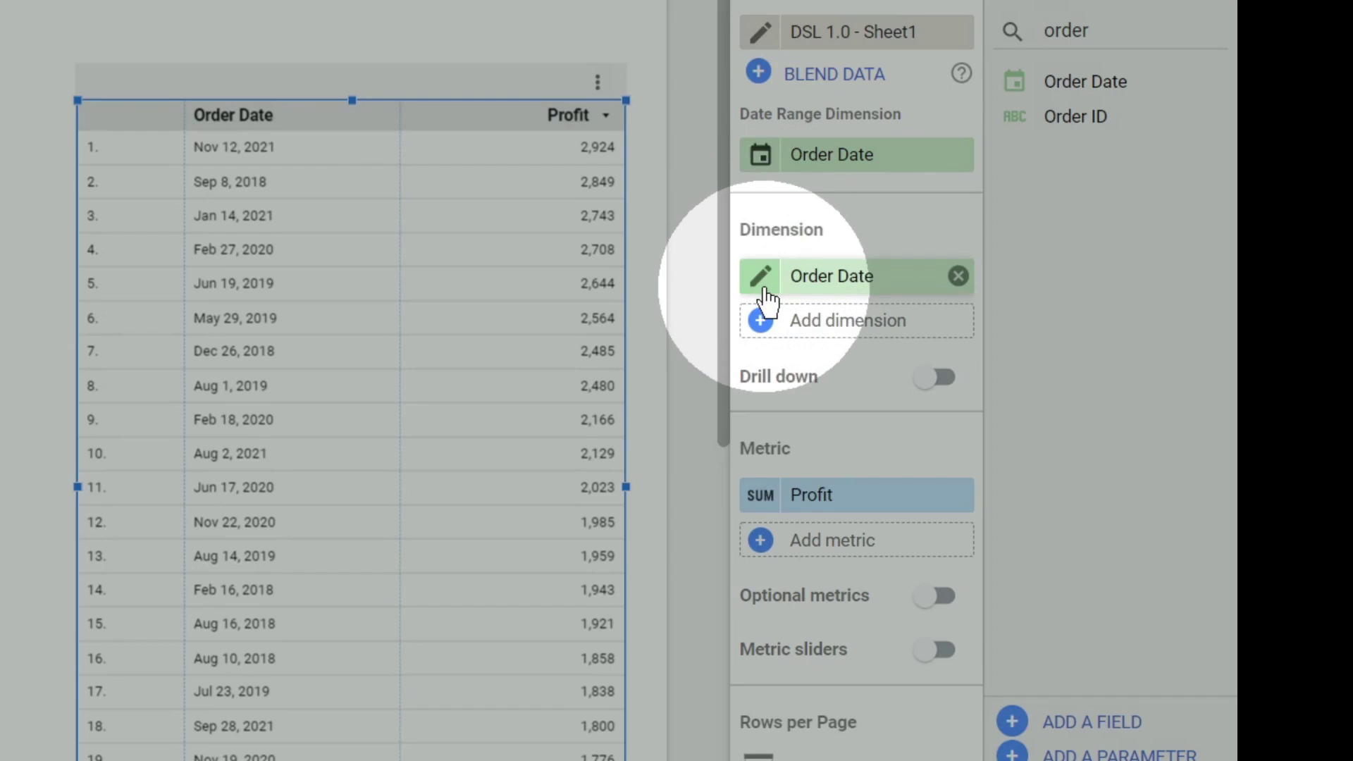
# Change Order Date's type to Year to see yearly Profit totals.
pyautogui.click(766, 289)
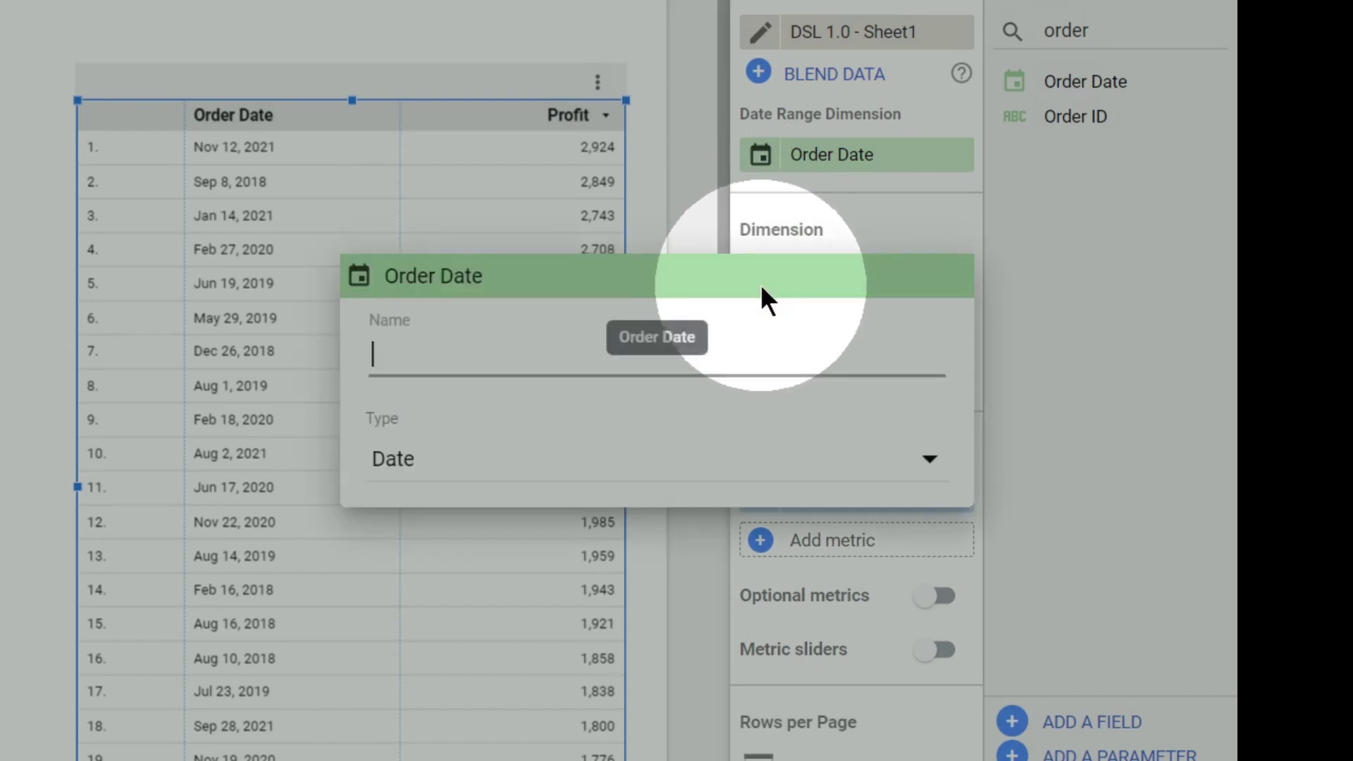
pyautogui.click(762, 285)
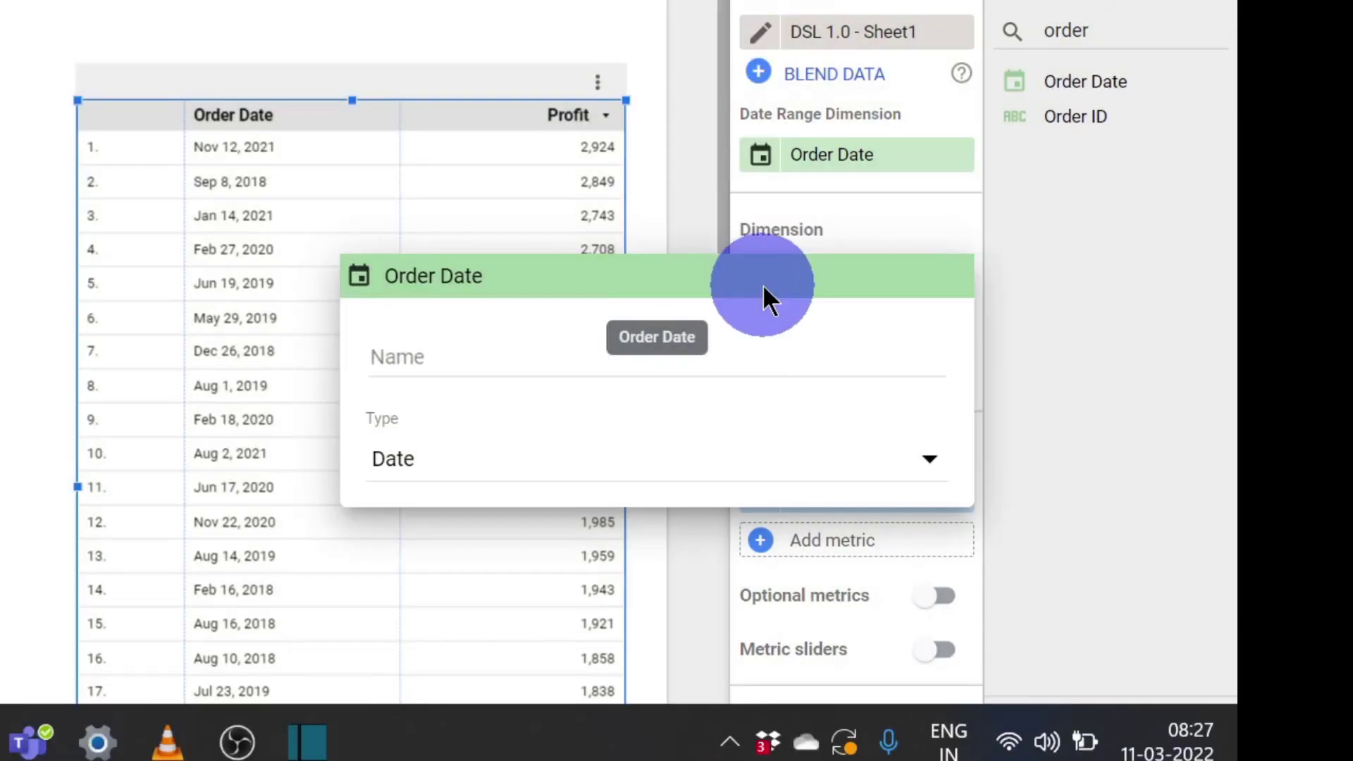
pyautogui.click(758, 462)
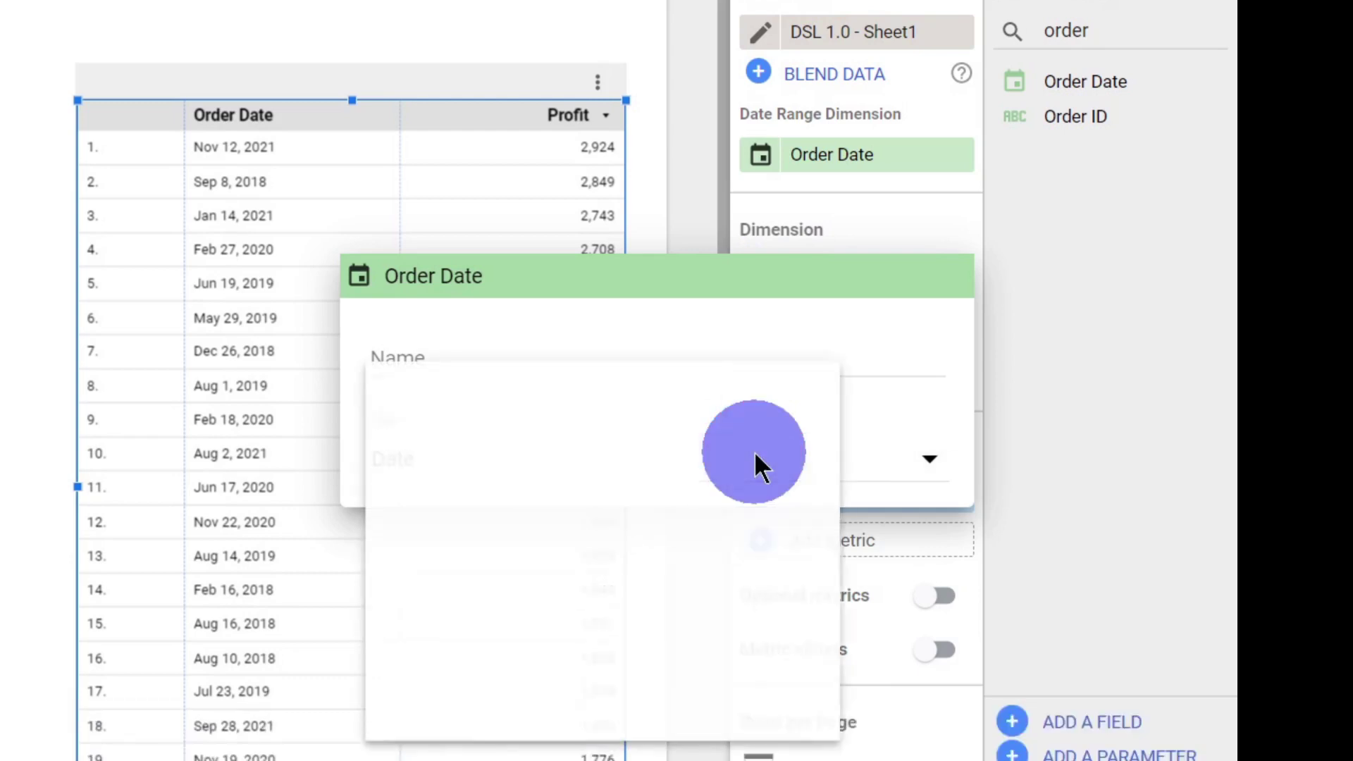
pyautogui.moveTo(777, 509)
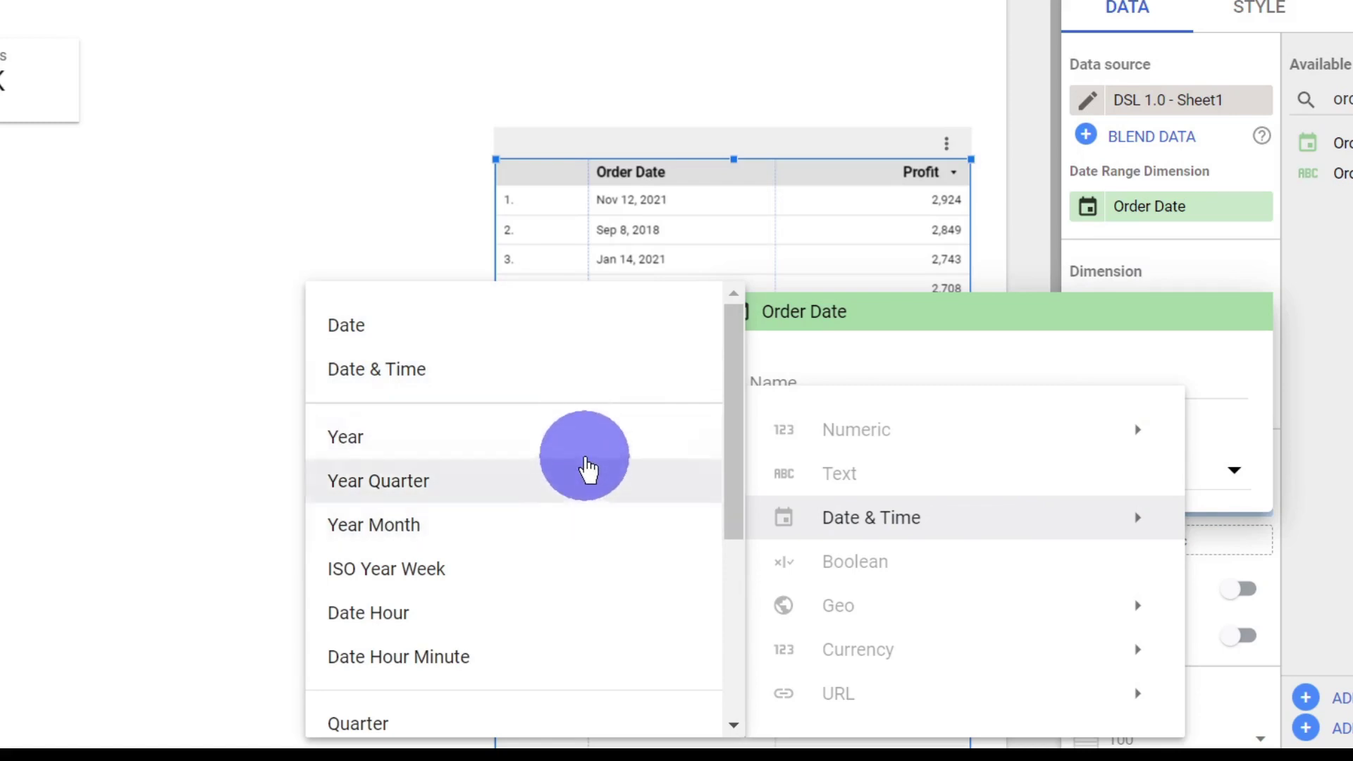
pyautogui.click(582, 447)
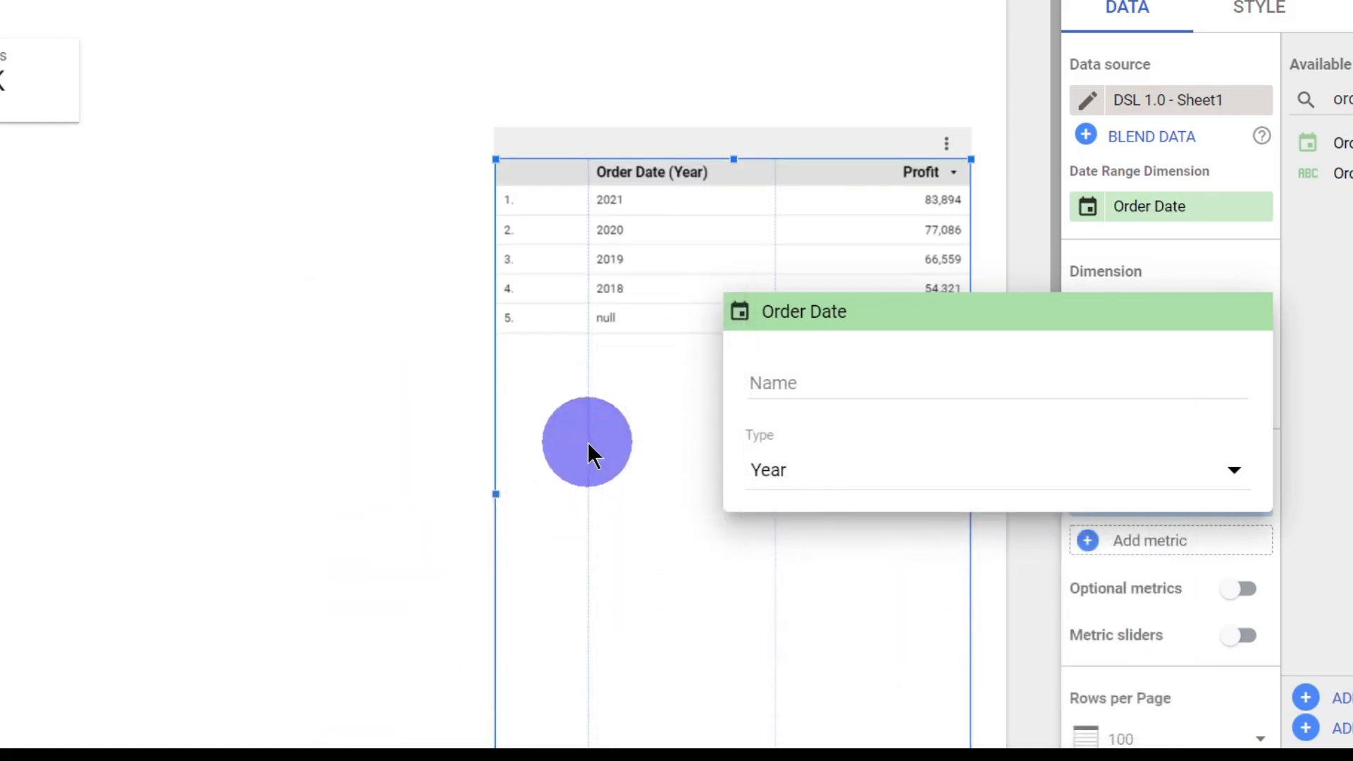
pyautogui.click(852, 103)
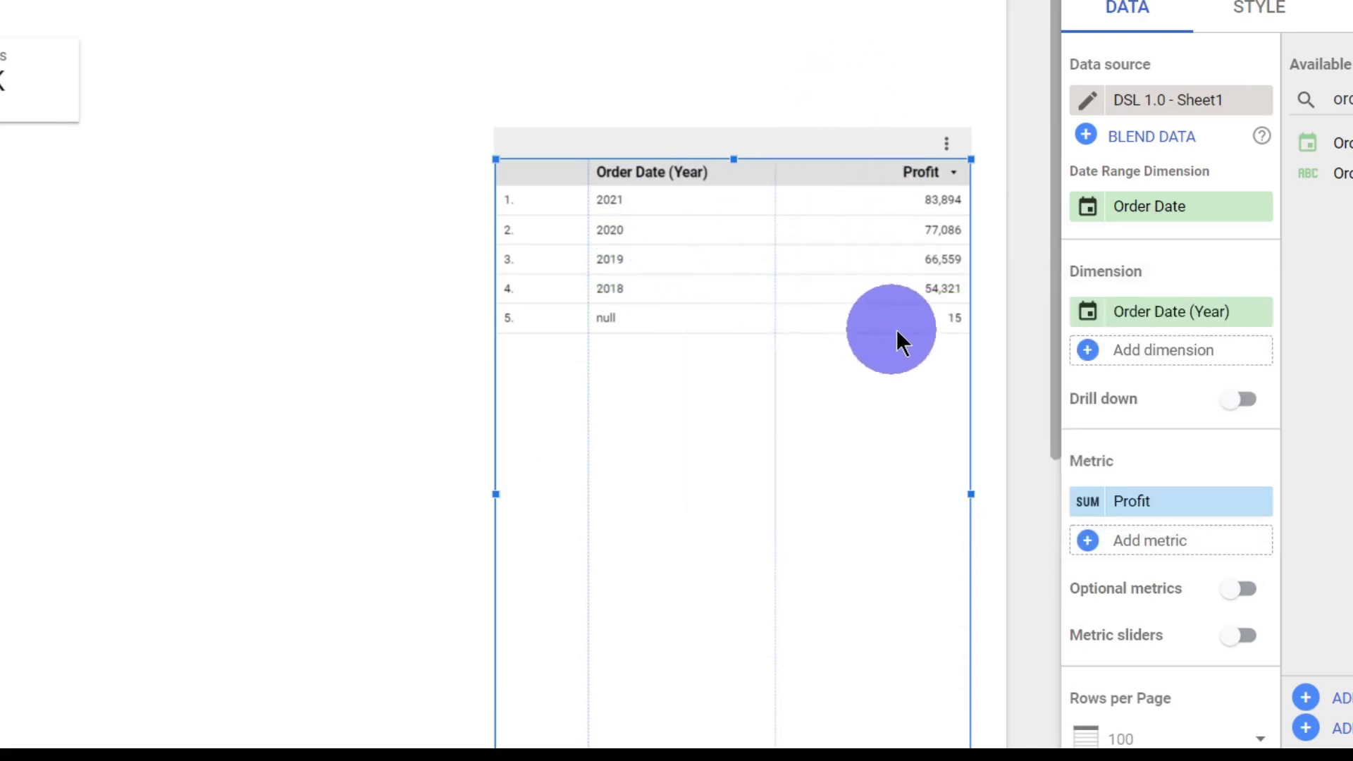
# Change Order Date's type to Month, totalling Profit per calendar month.
pyautogui.click(1086, 310)
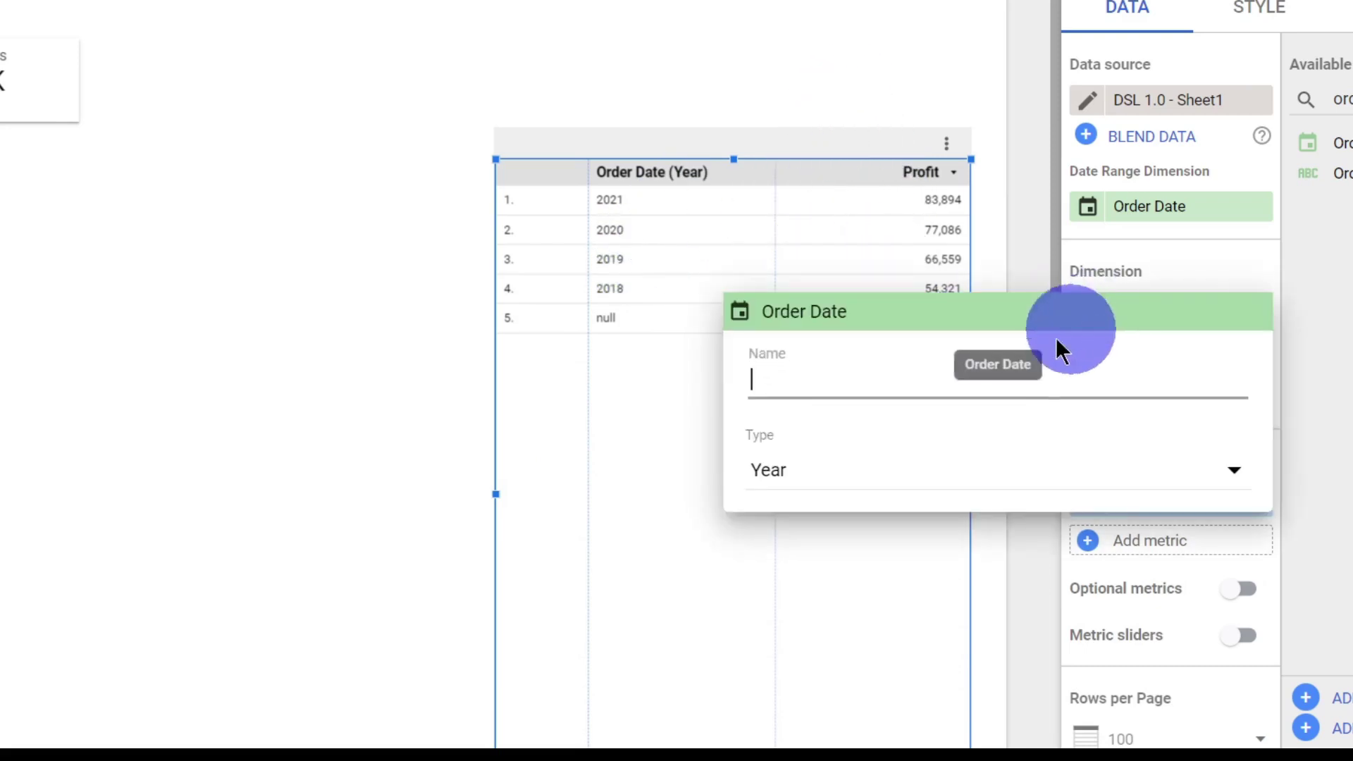
pyautogui.click(886, 467)
pyautogui.moveTo(881, 520)
pyautogui.scroll(-3, 493, 511)
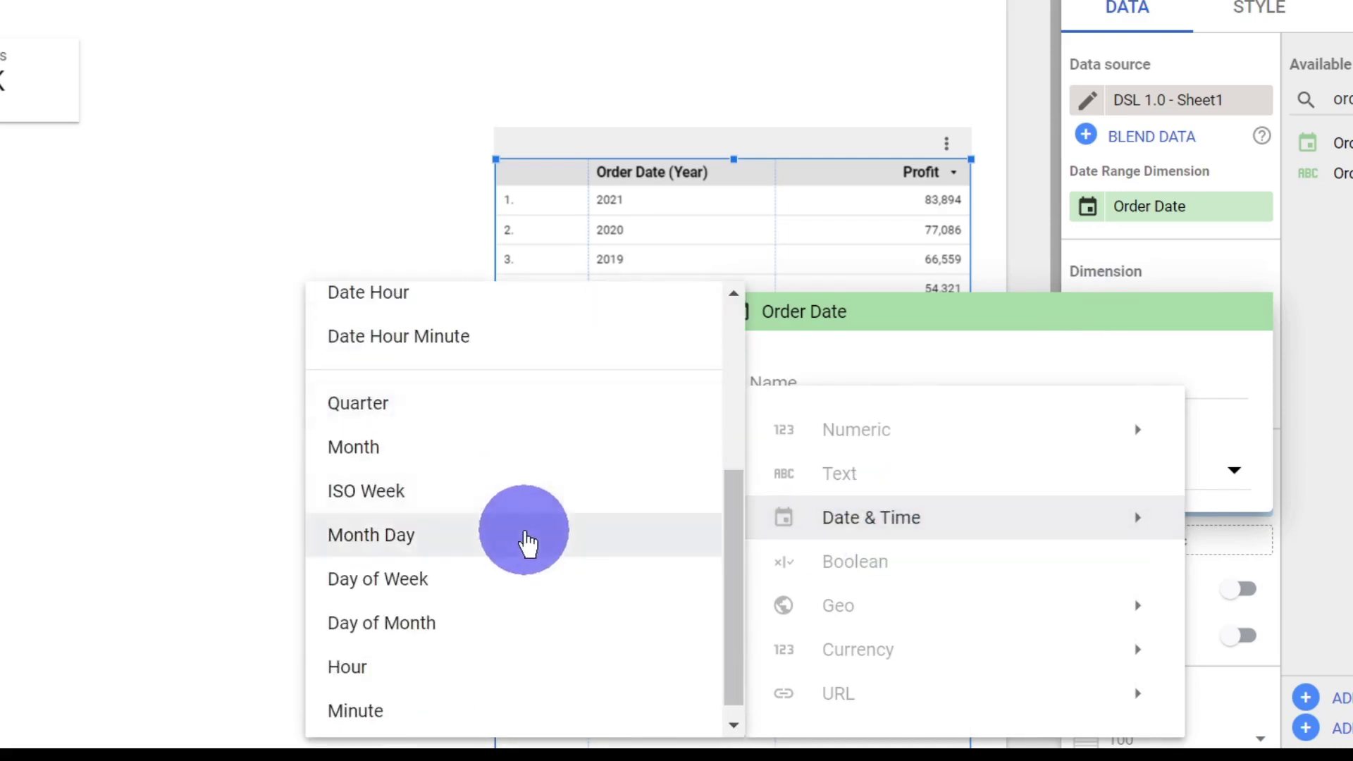
pyautogui.click(547, 430)
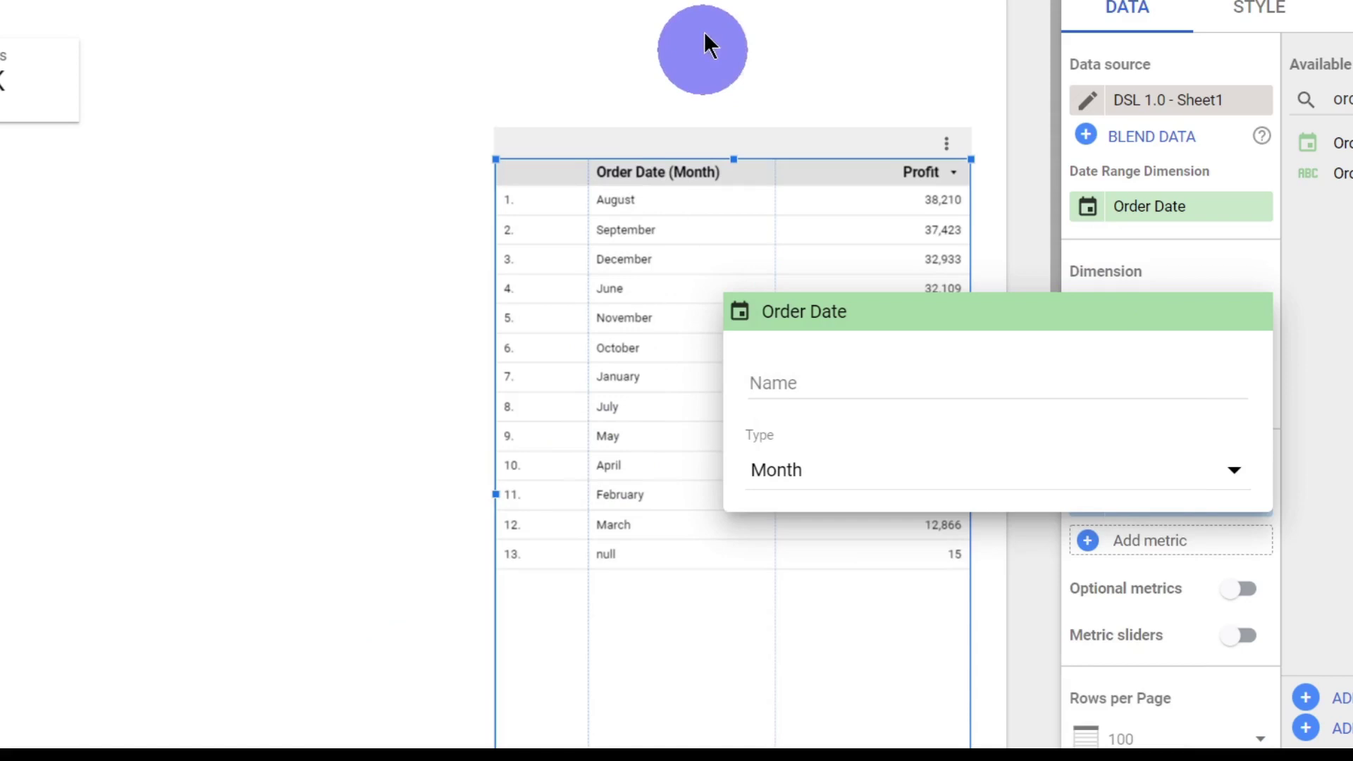
pyautogui.click(705, 36)
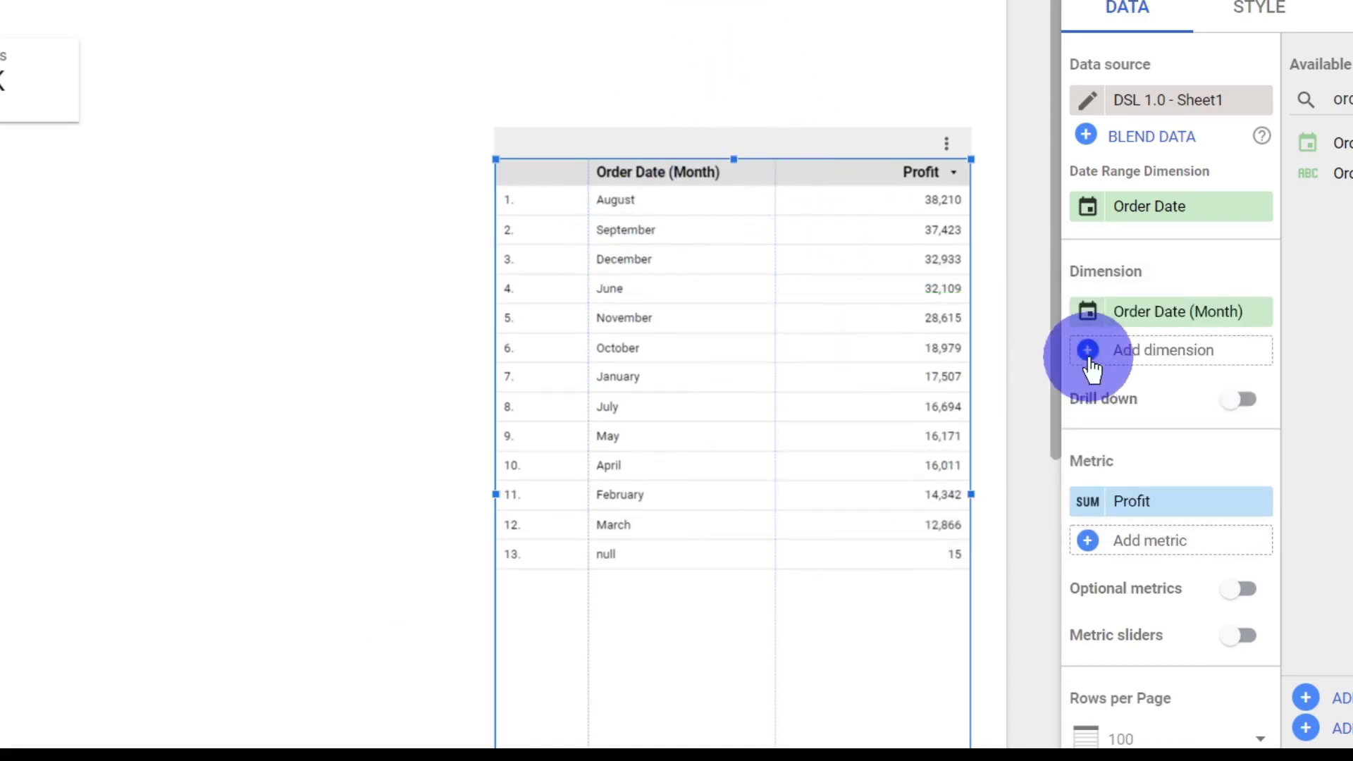
# Set Order Date's type to Year Month, then bring up the Date & Time type options again.
pyautogui.click(1088, 310)
pyautogui.click(1061, 458)
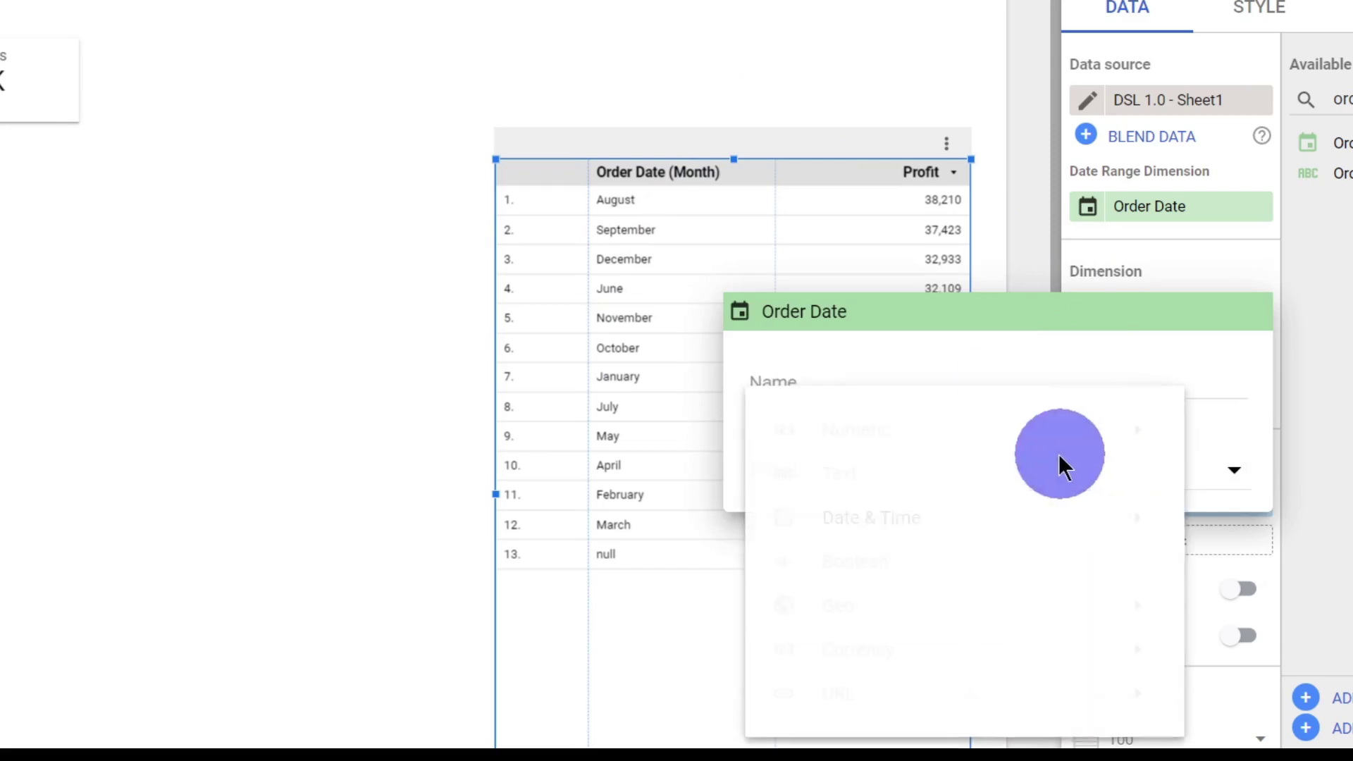
pyautogui.moveTo(996, 530)
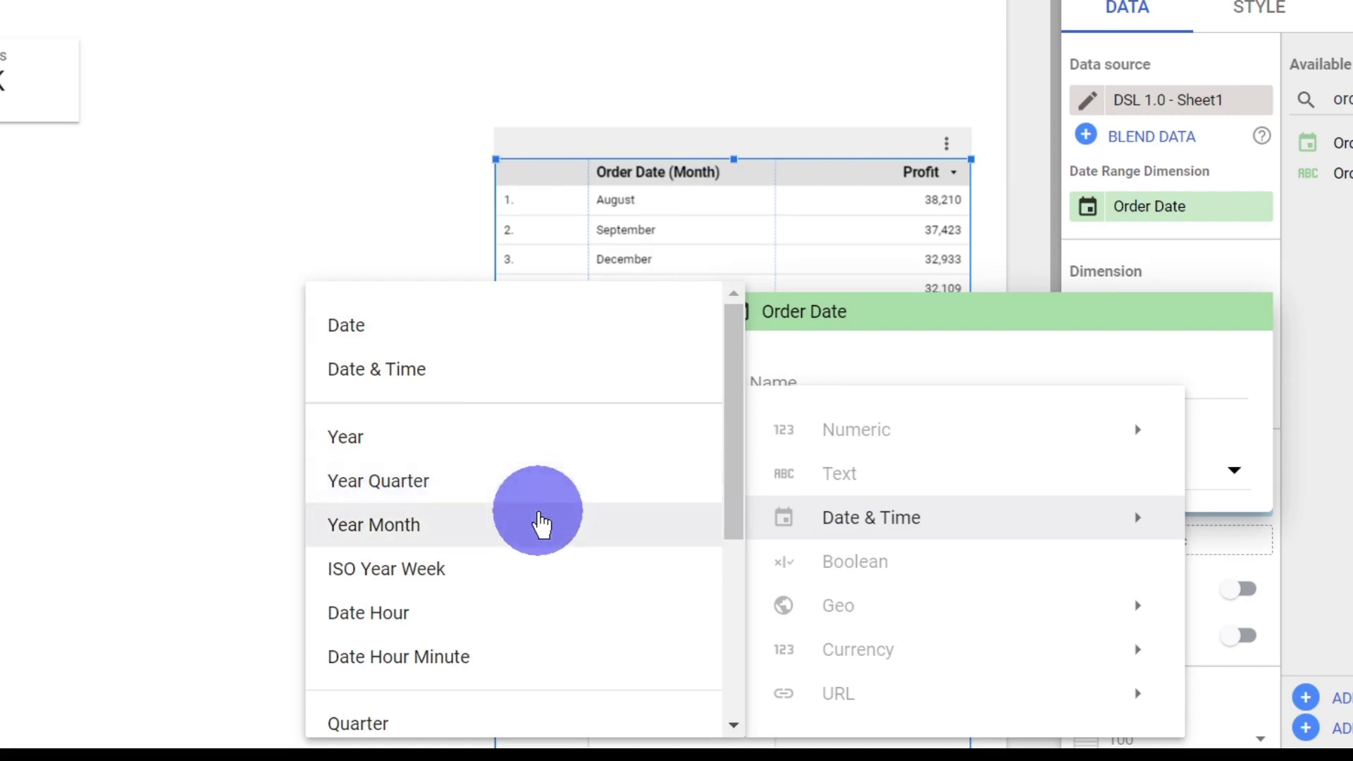
pyautogui.click(541, 525)
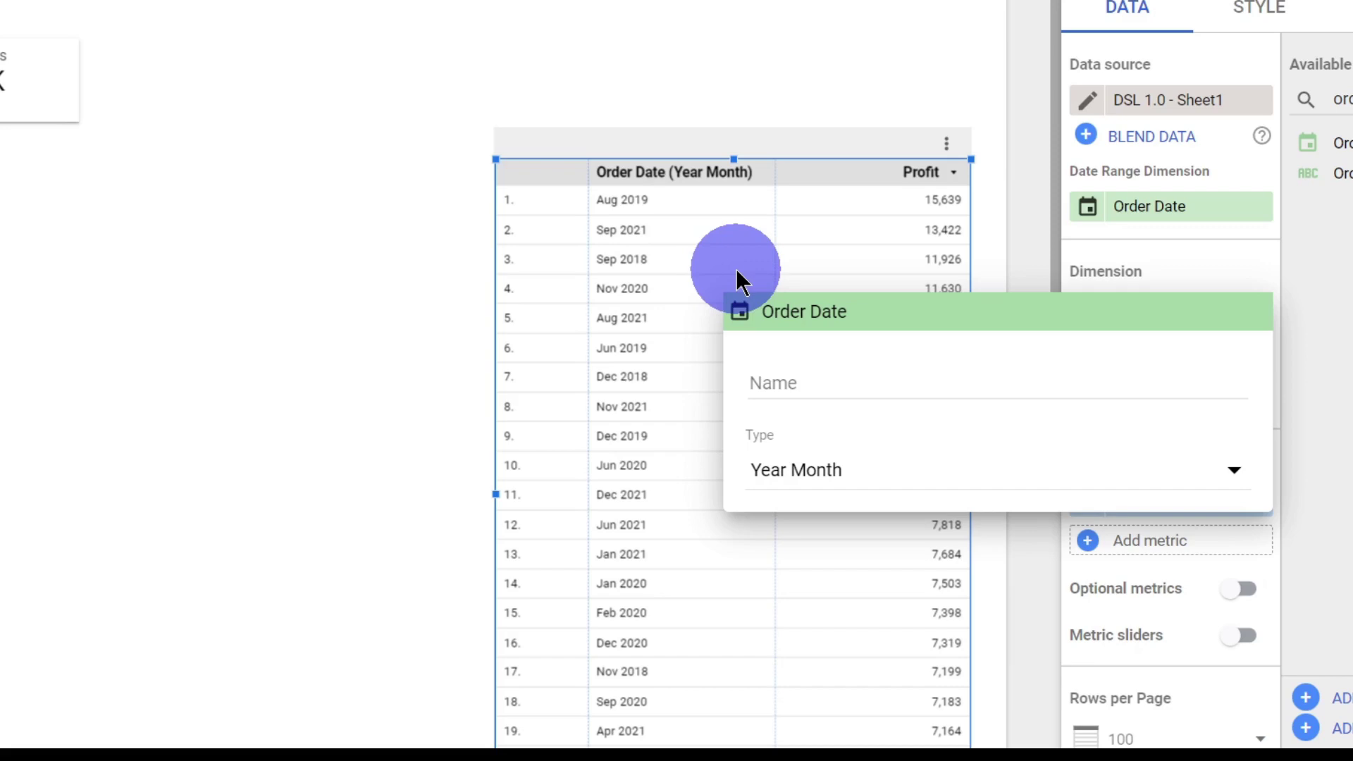
pyautogui.click(891, 509)
pyautogui.moveTo(833, 420)
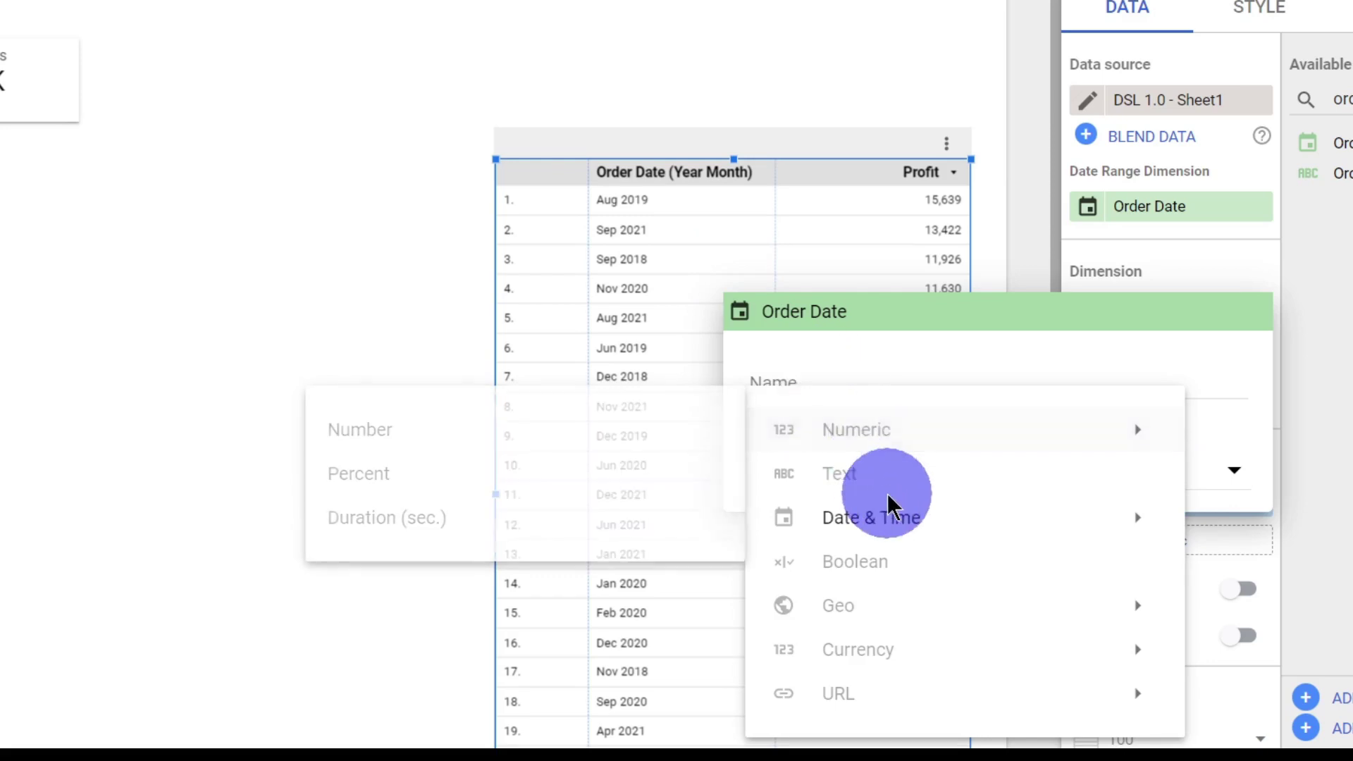
pyautogui.moveTo(892, 513)
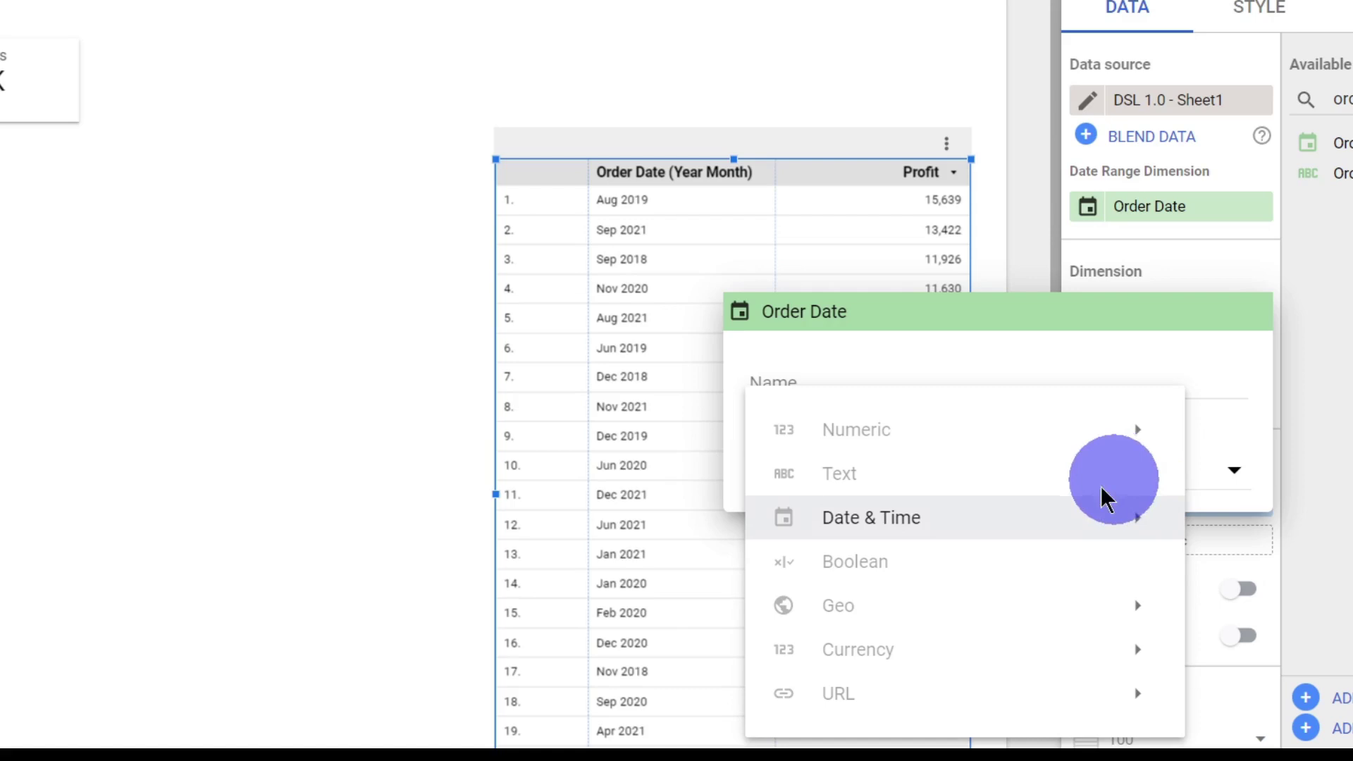
# Switch Order Date's type to Day of Week, with Saturday highest at 58,408 Profit.
pyautogui.click(1026, 527)
pyautogui.scroll(-5, 666, 566)
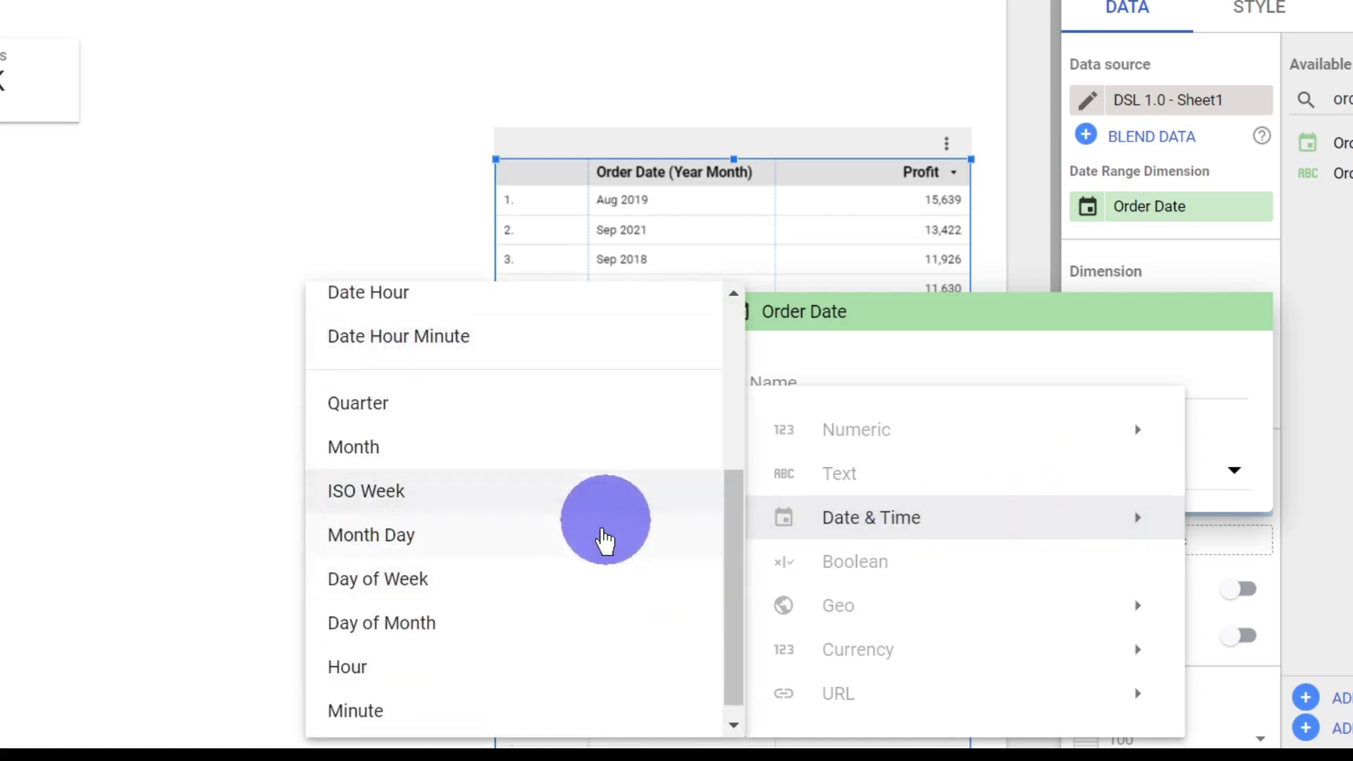
pyautogui.click(604, 582)
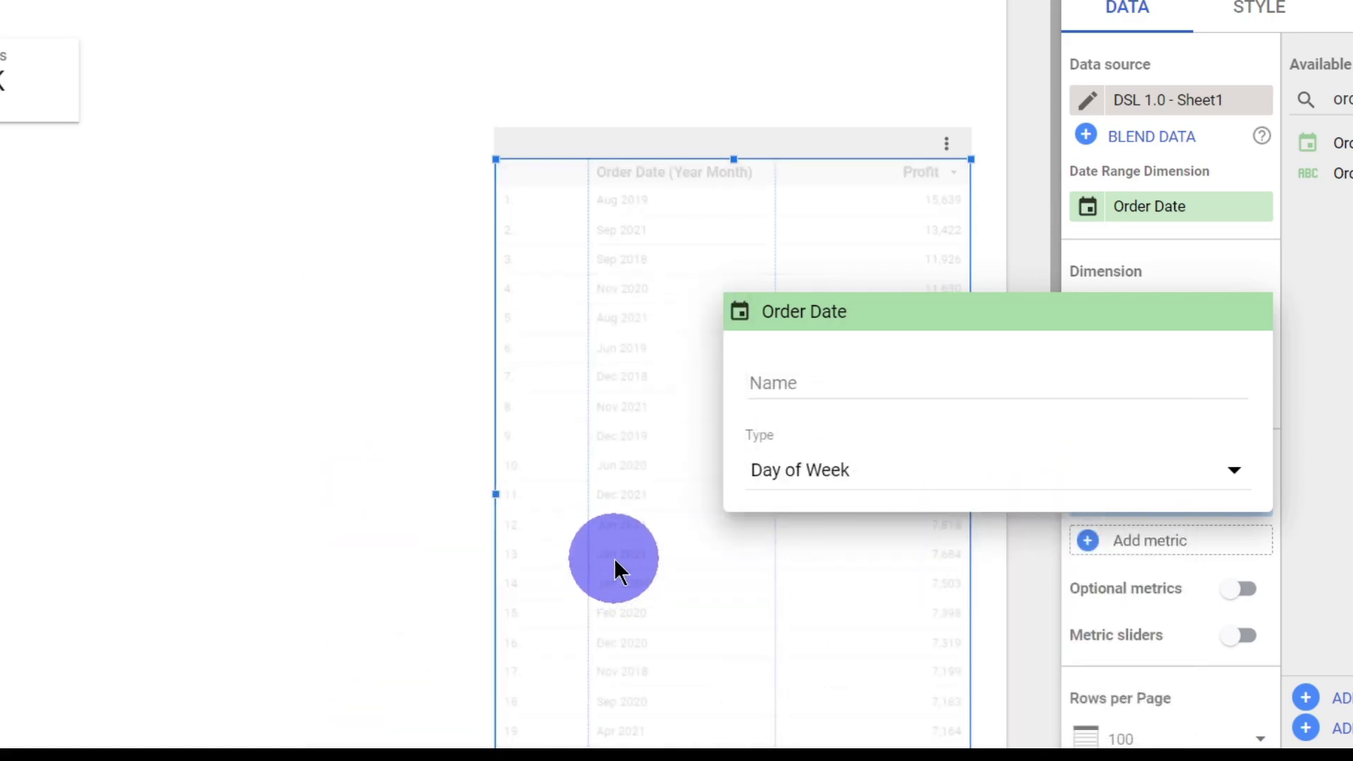
pyautogui.click(826, 70)
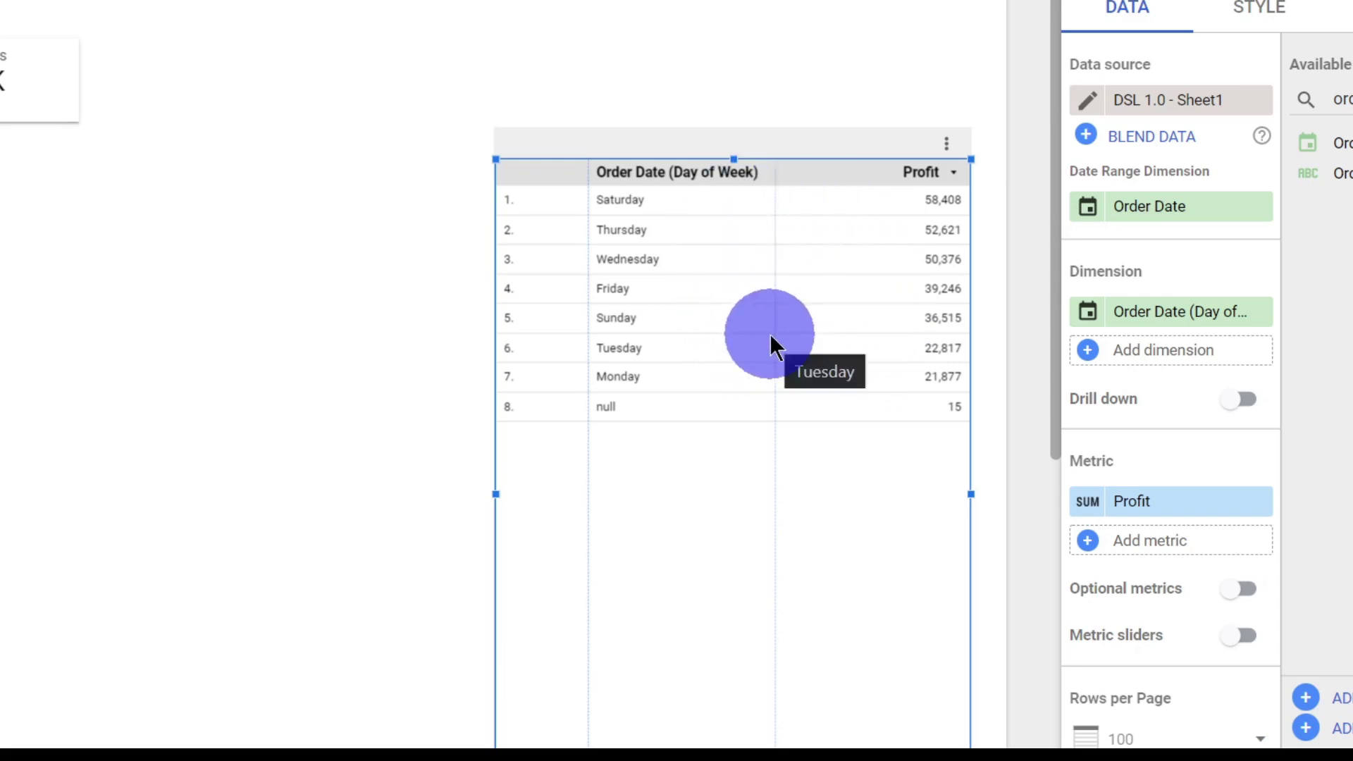
pyautogui.click(1090, 318)
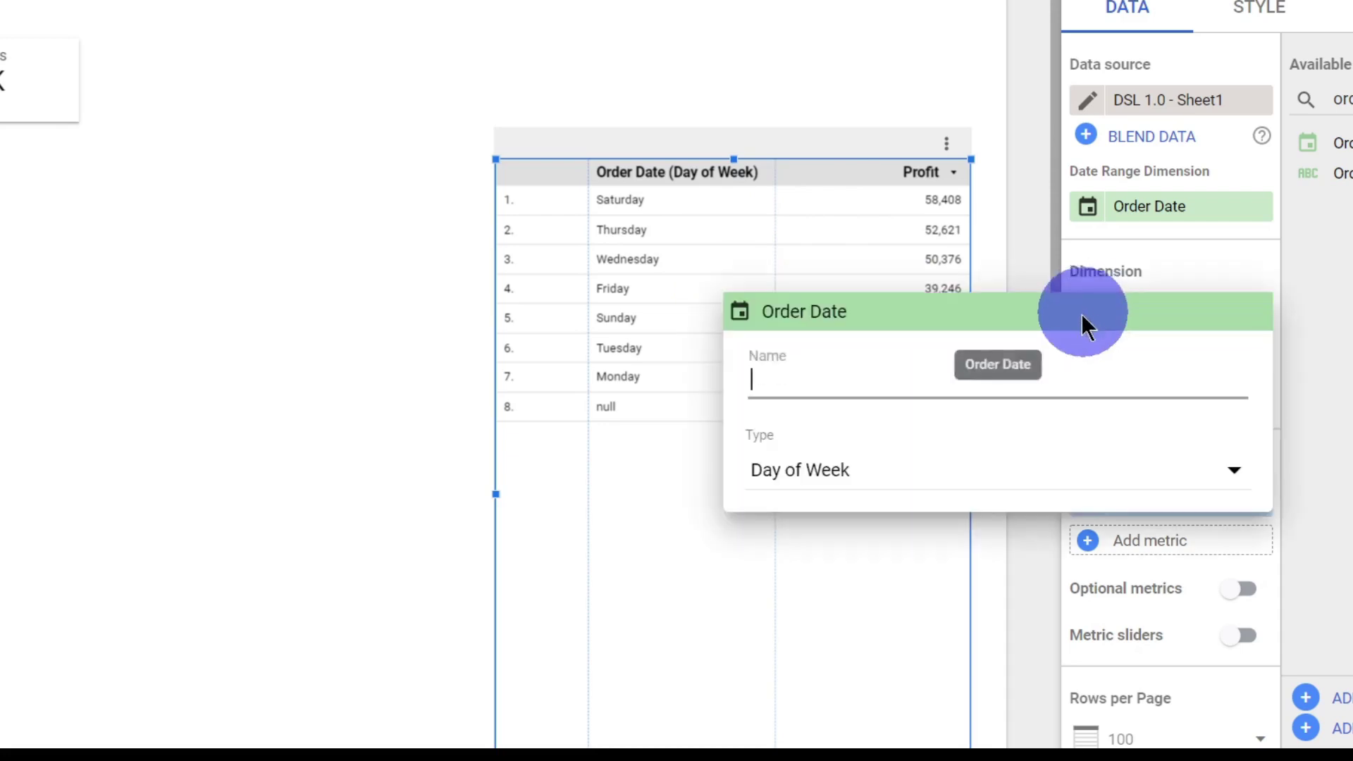
pyautogui.click(941, 471)
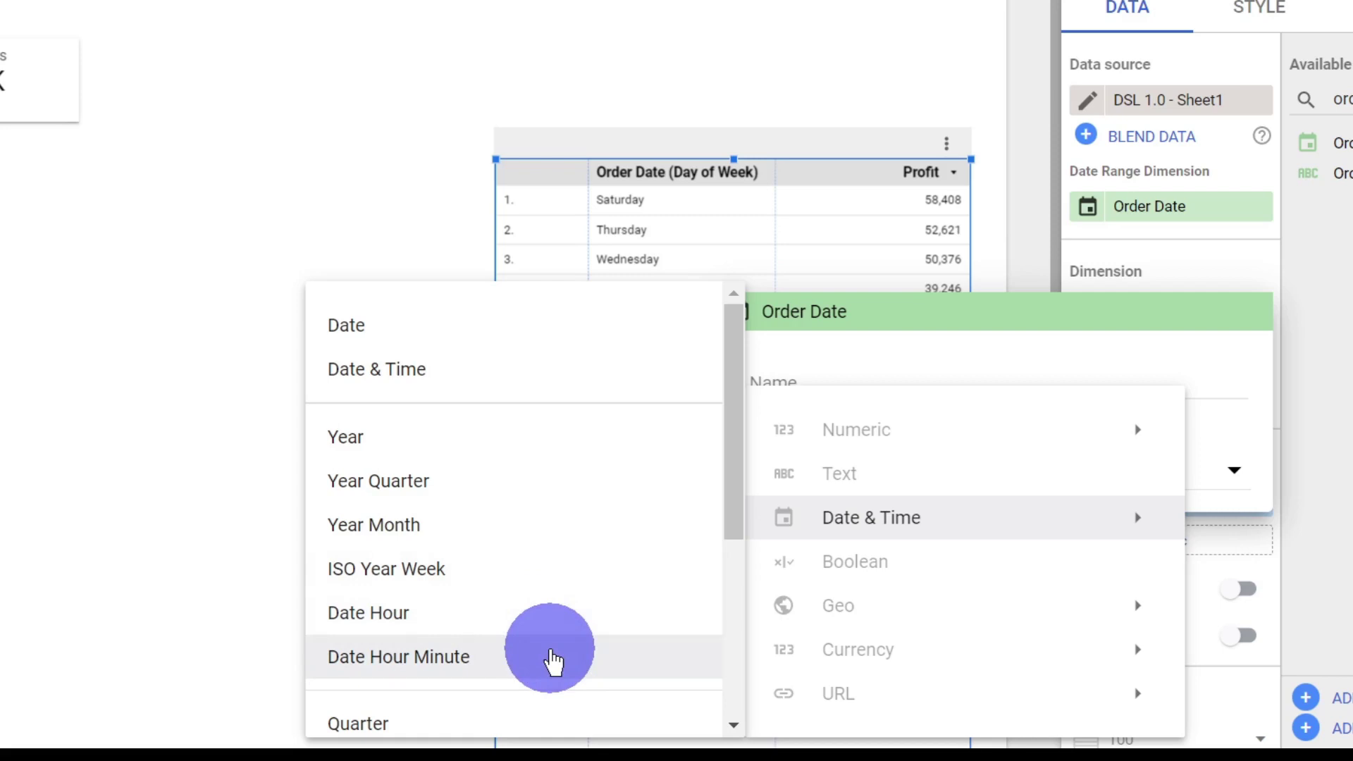
pyautogui.click(1221, 340)
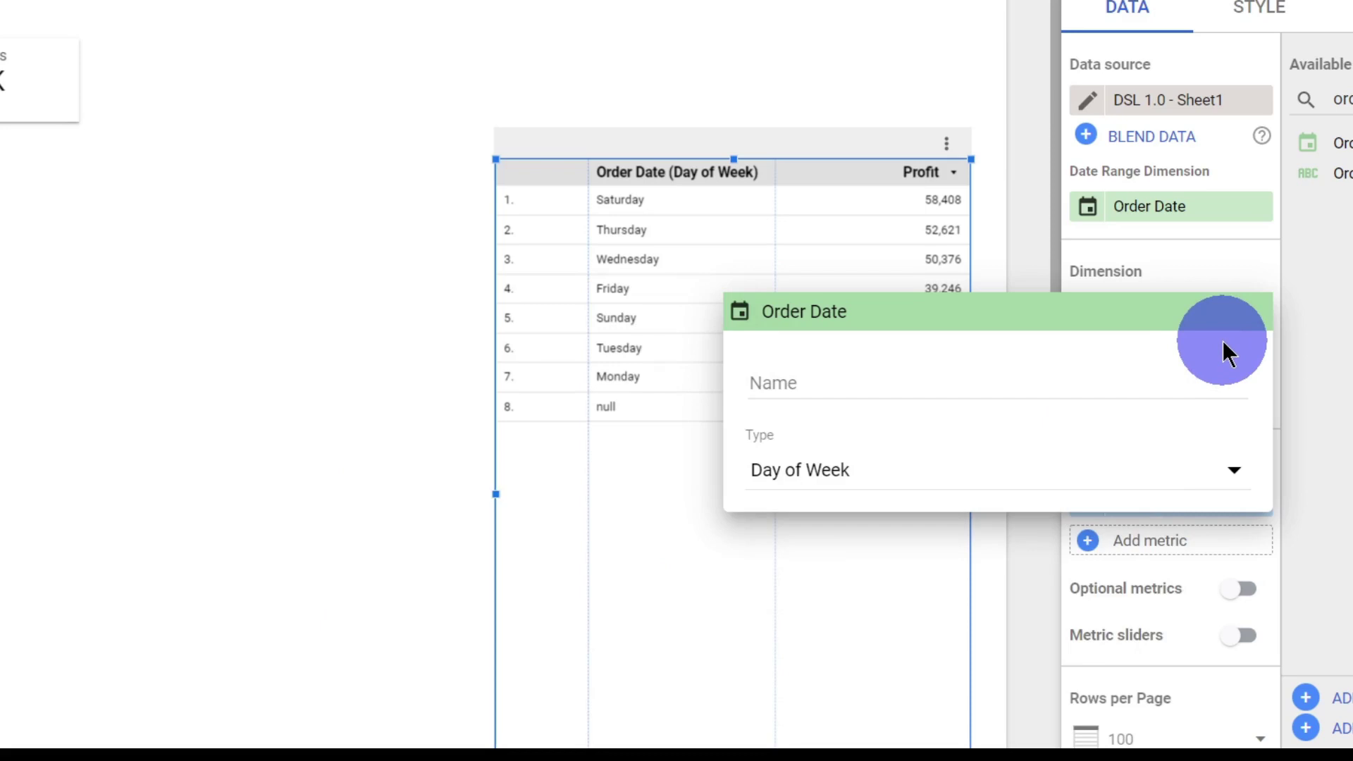